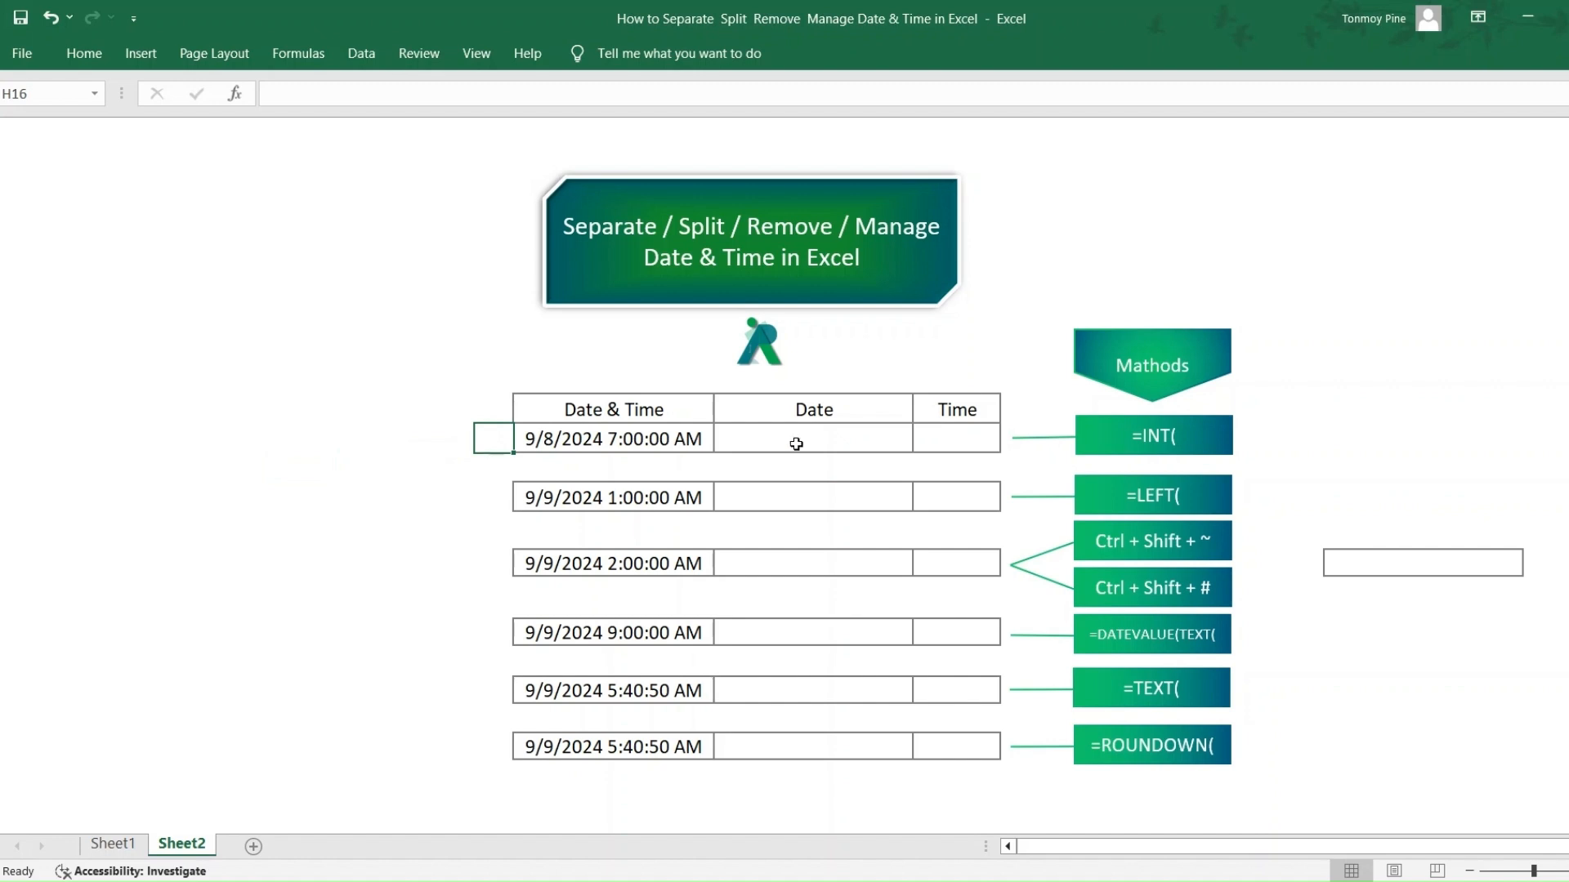
# - Extract the date from the first date-time row into J16 with the formula =INT(I16)
pyautogui.click(647, 442)
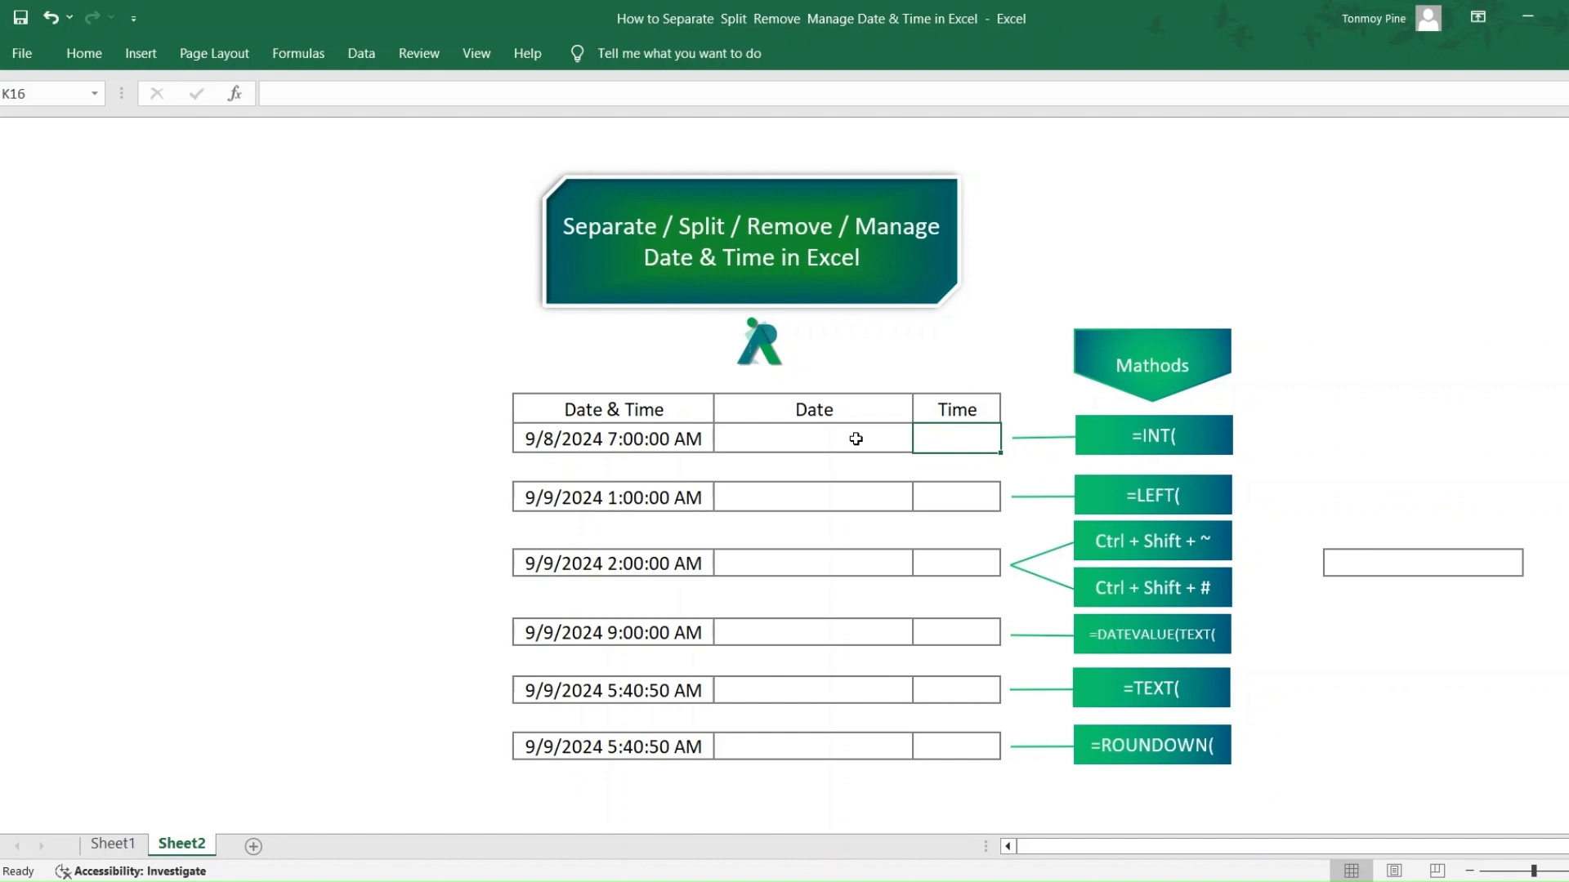
pyautogui.click(855, 439)
pyautogui.write('=int')
pyautogui.press('Tab')
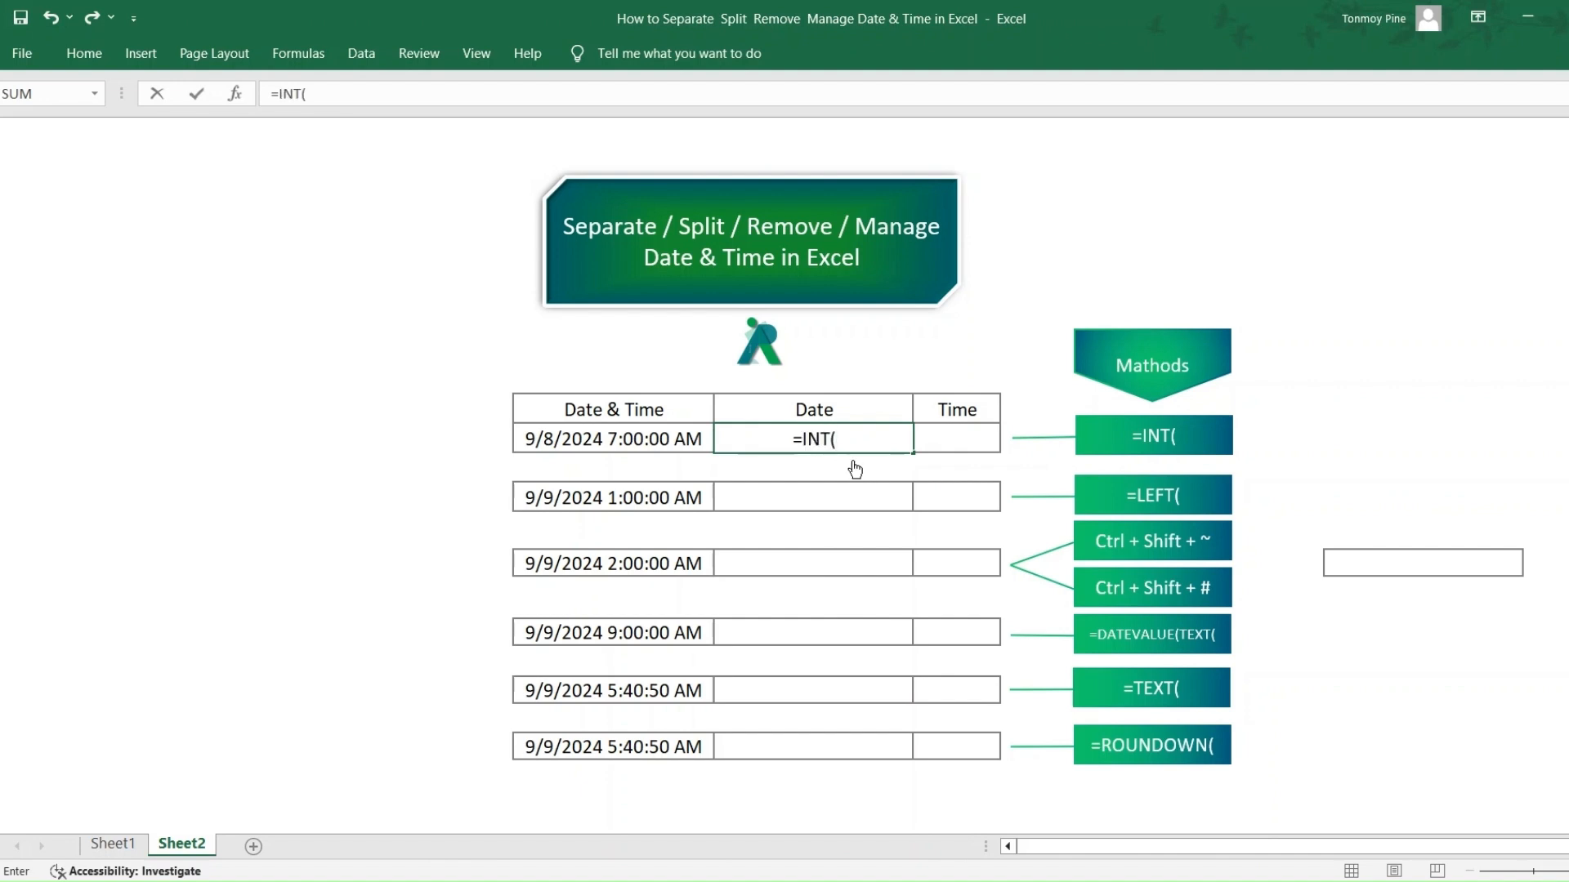
pyautogui.click(668, 442)
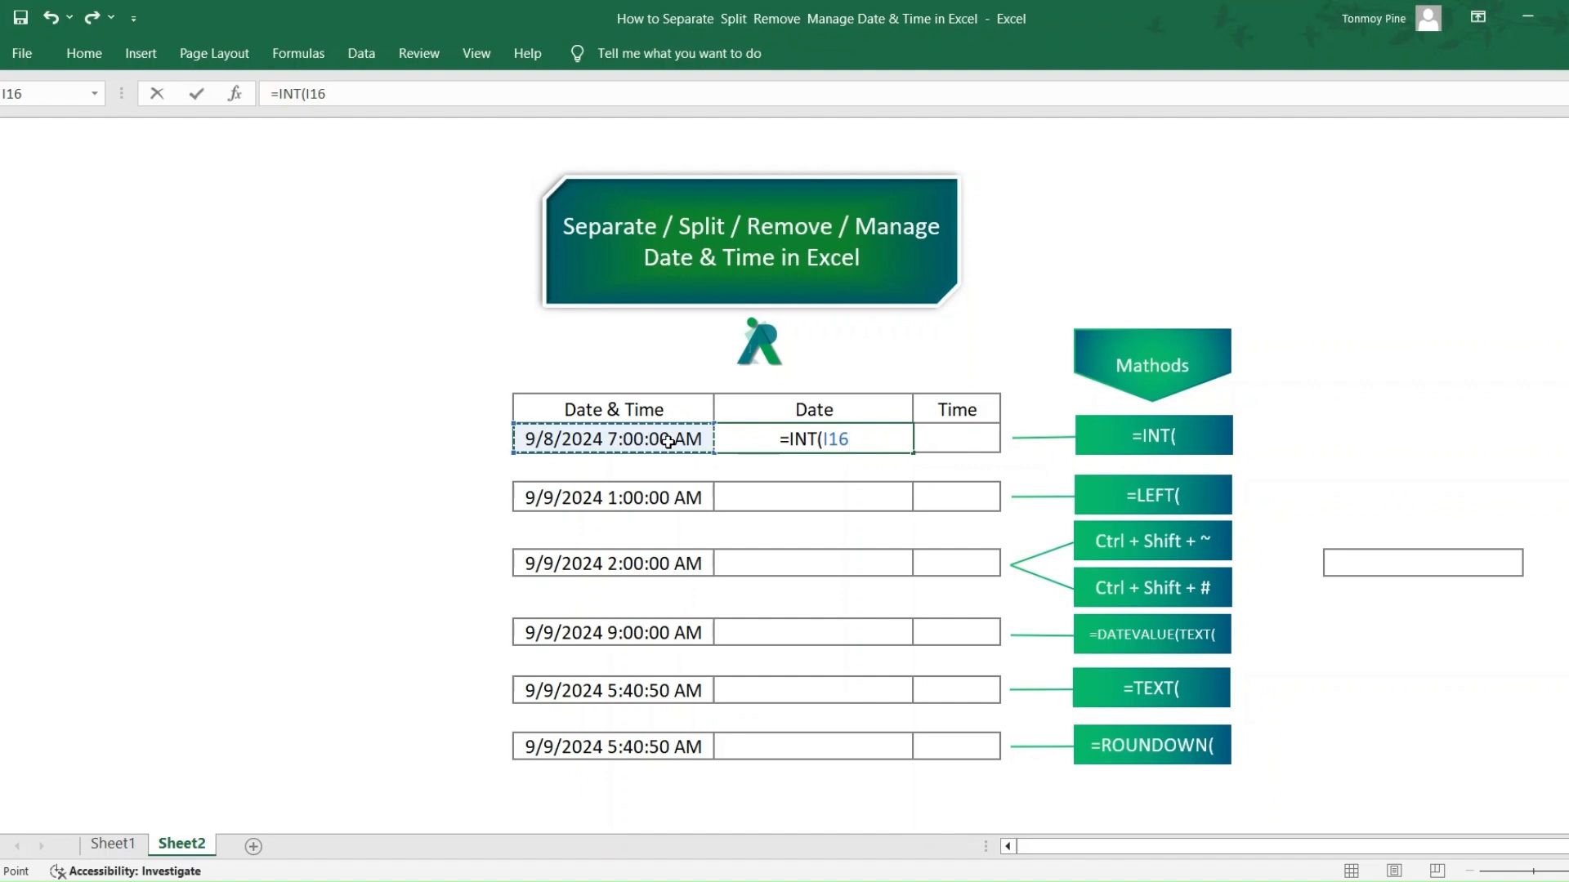
pyautogui.press('Return')
pyautogui.click(875, 440)
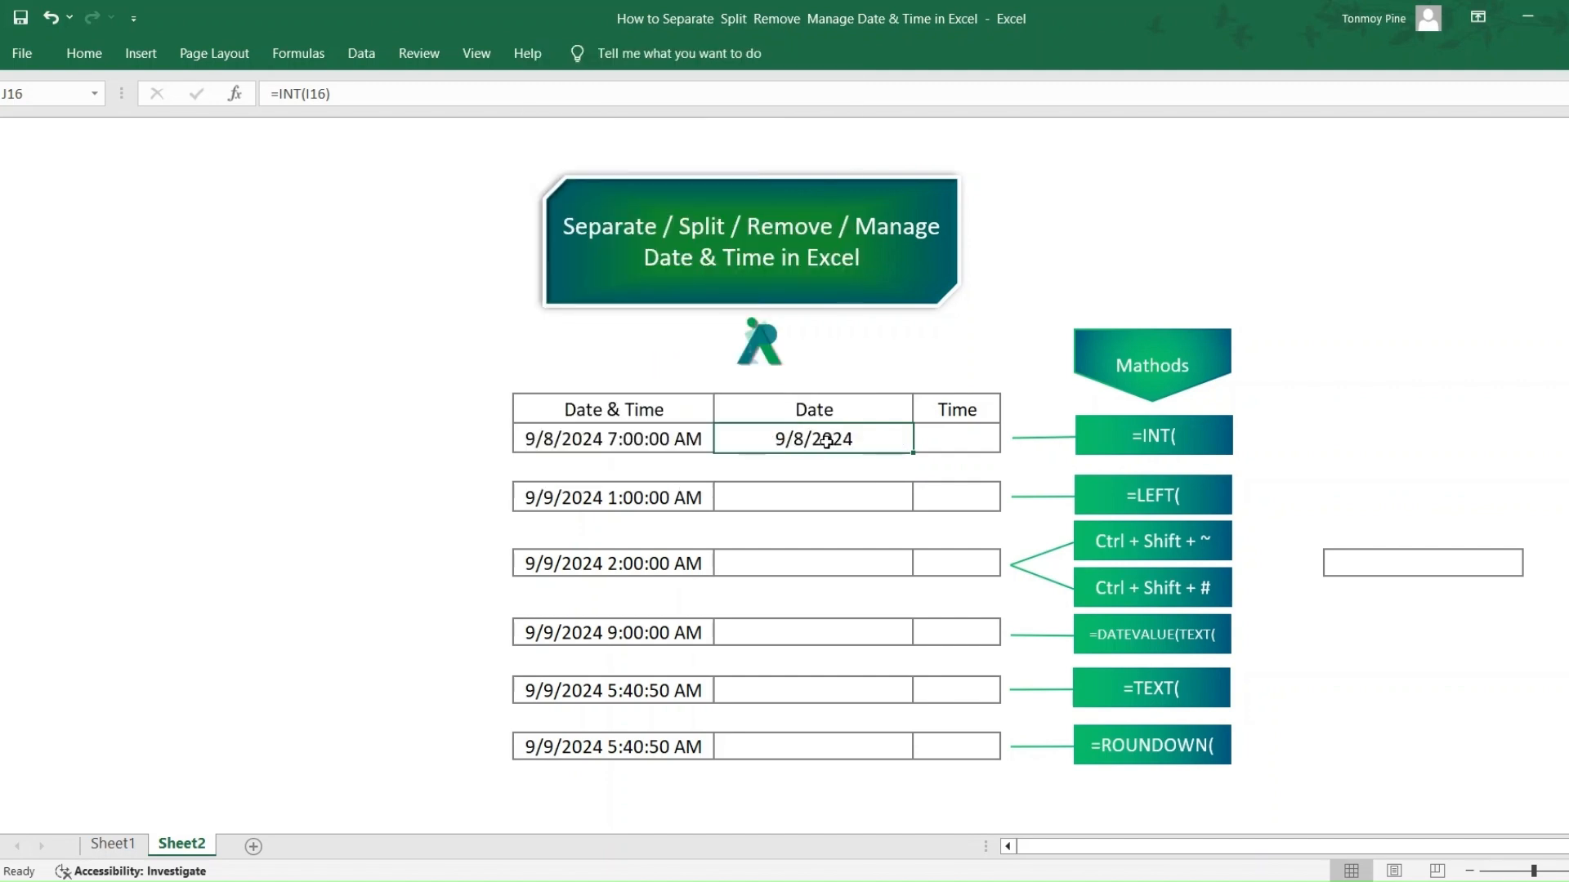
# - Calculate the first row's time in K16 with the formula =I16-J16
pyautogui.click(956, 440)
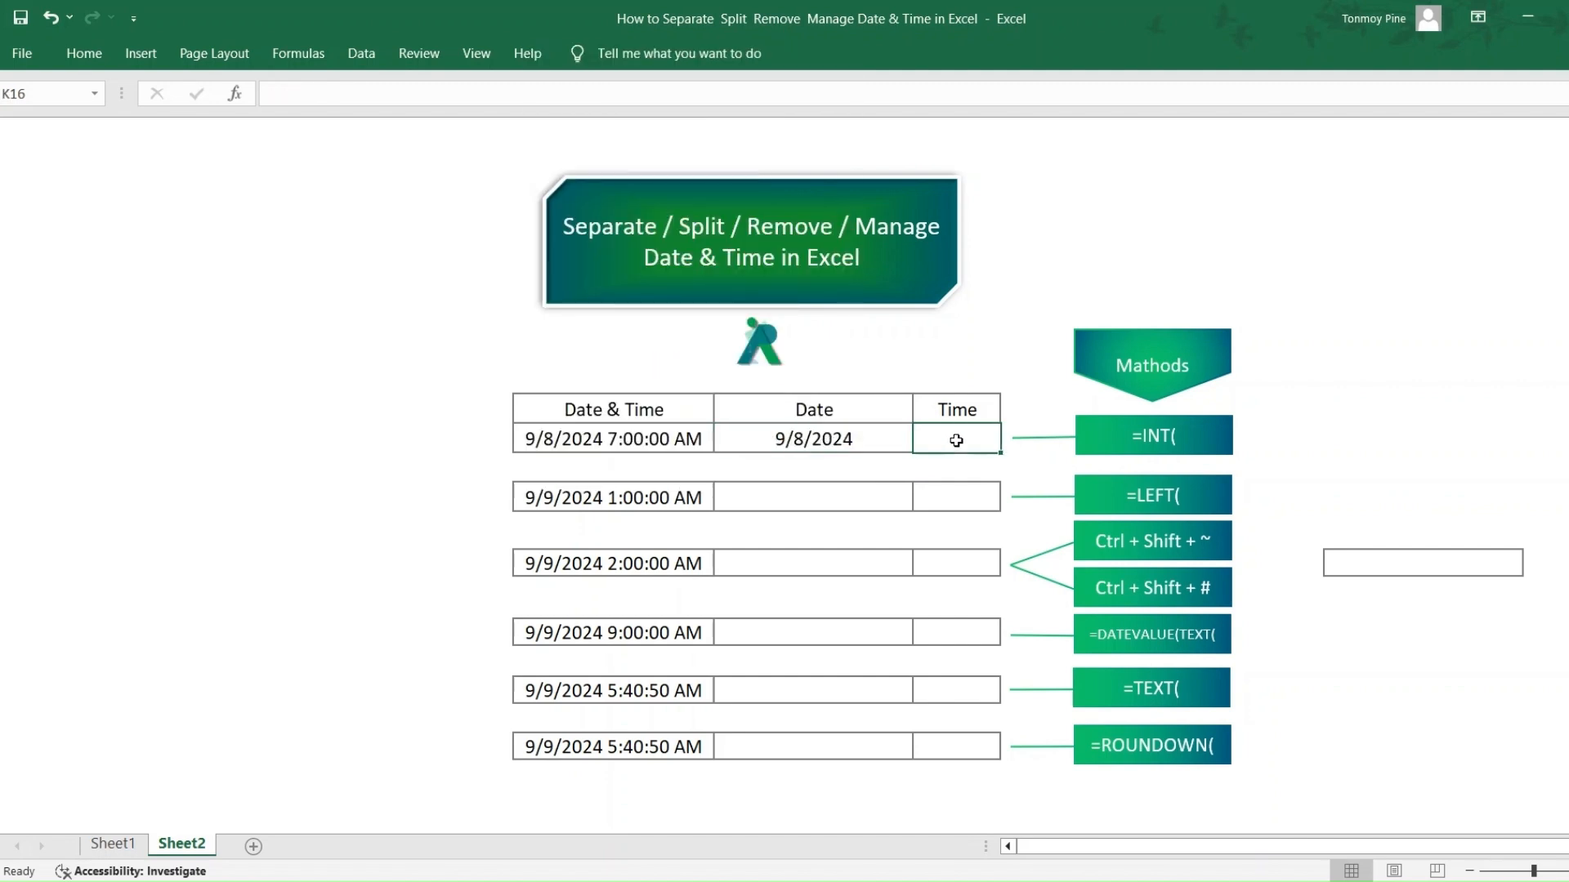
pyautogui.write('=')
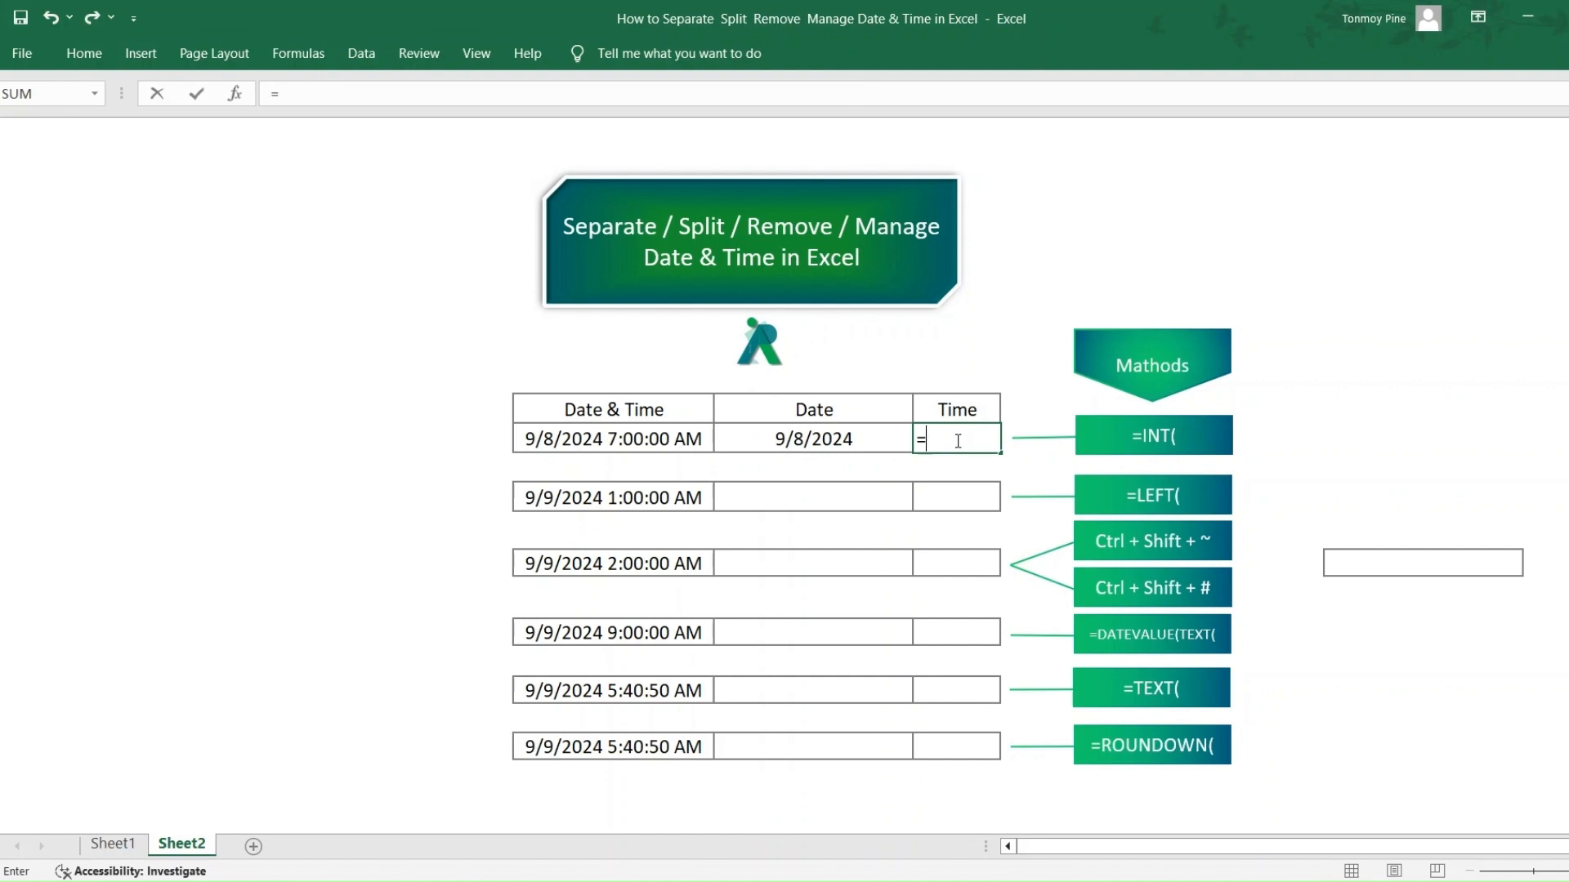
pyautogui.click(654, 440)
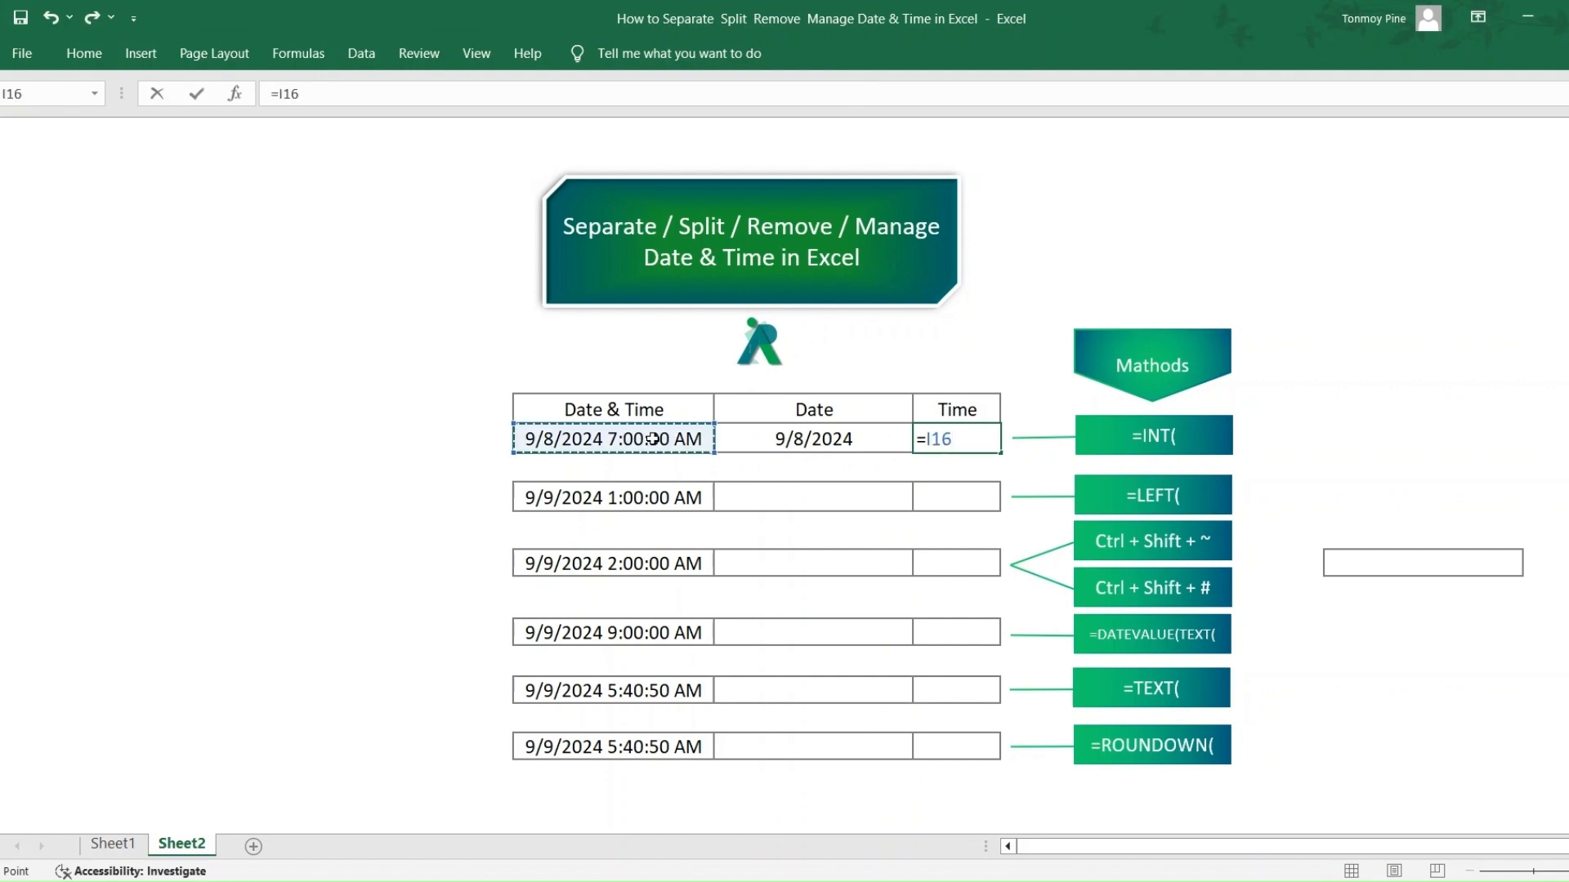
pyautogui.write('-')
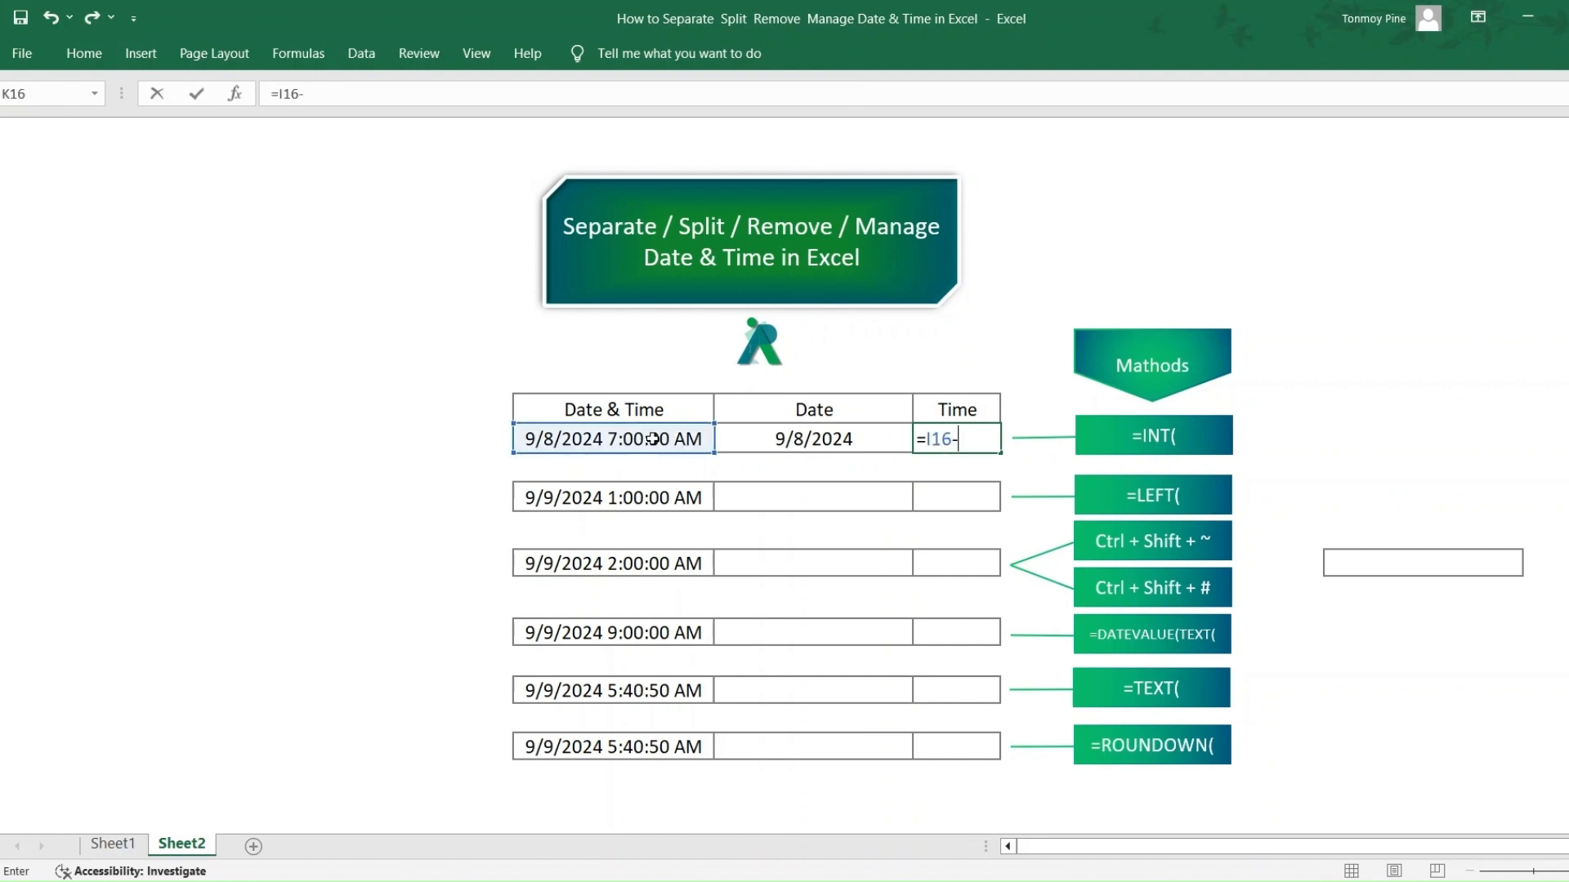
pyautogui.click(817, 439)
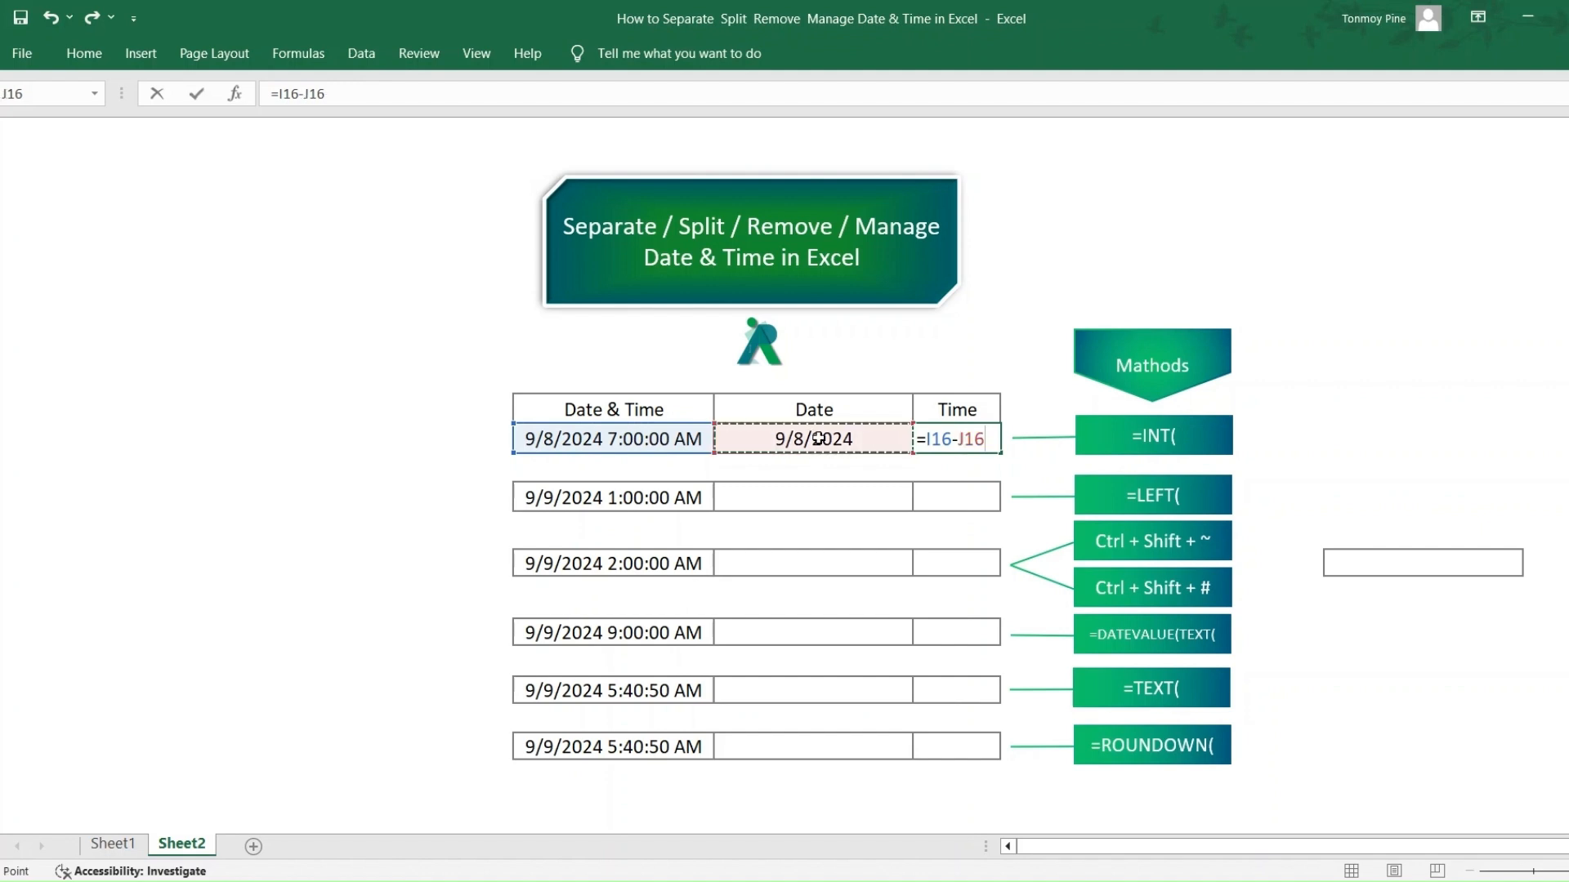
pyautogui.press('Return')
# - Extract the date serial of the second date-time row into J18 with =LEFT(I18,5)
pyautogui.click(803, 511)
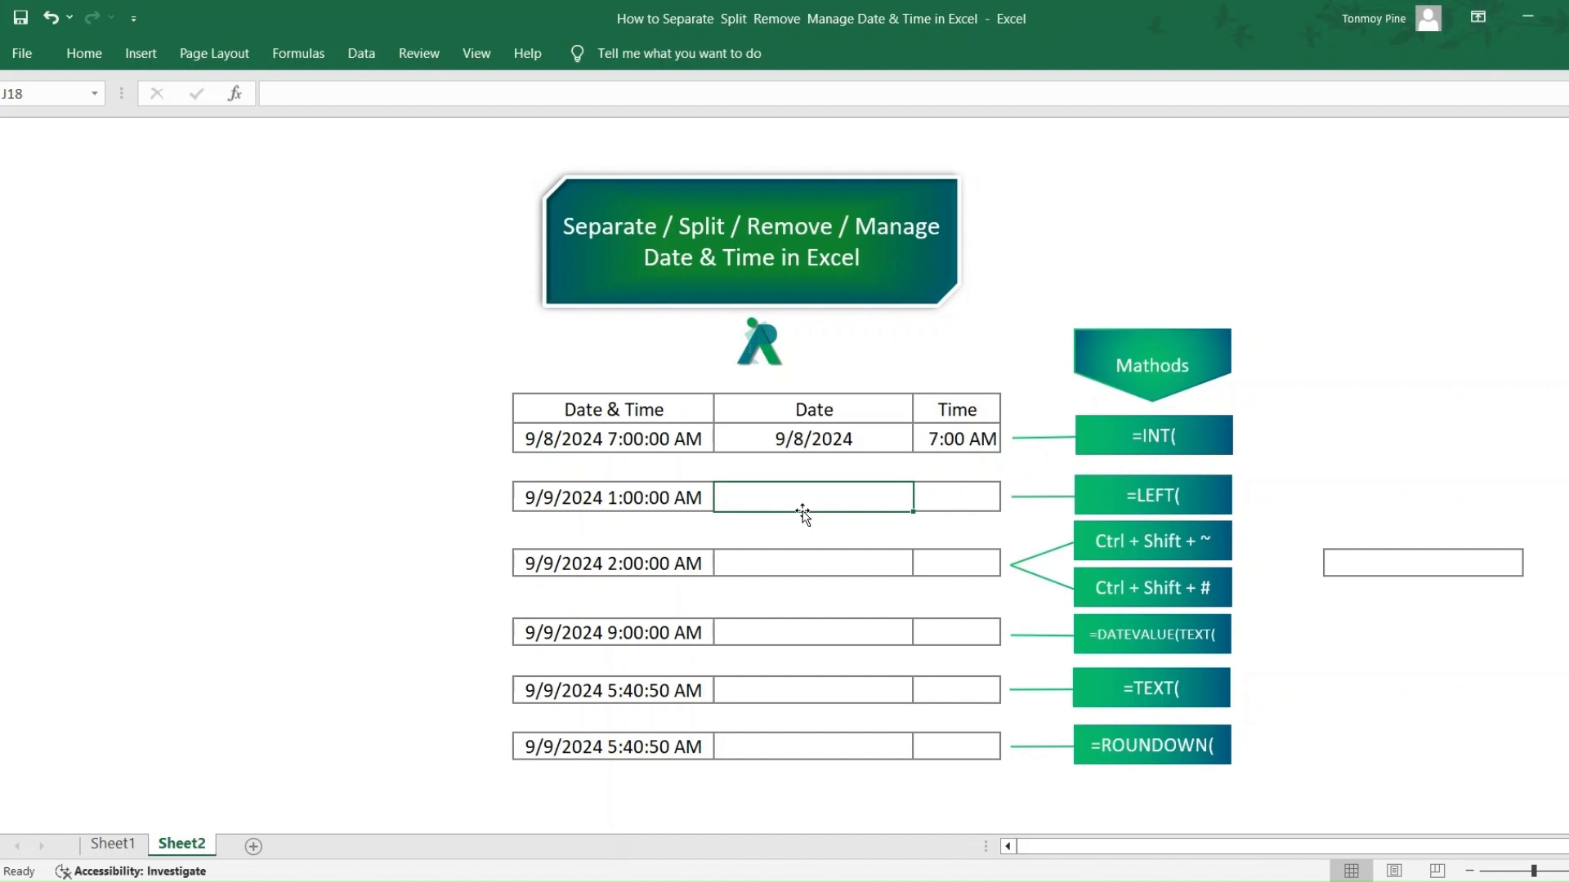
pyautogui.write('=')
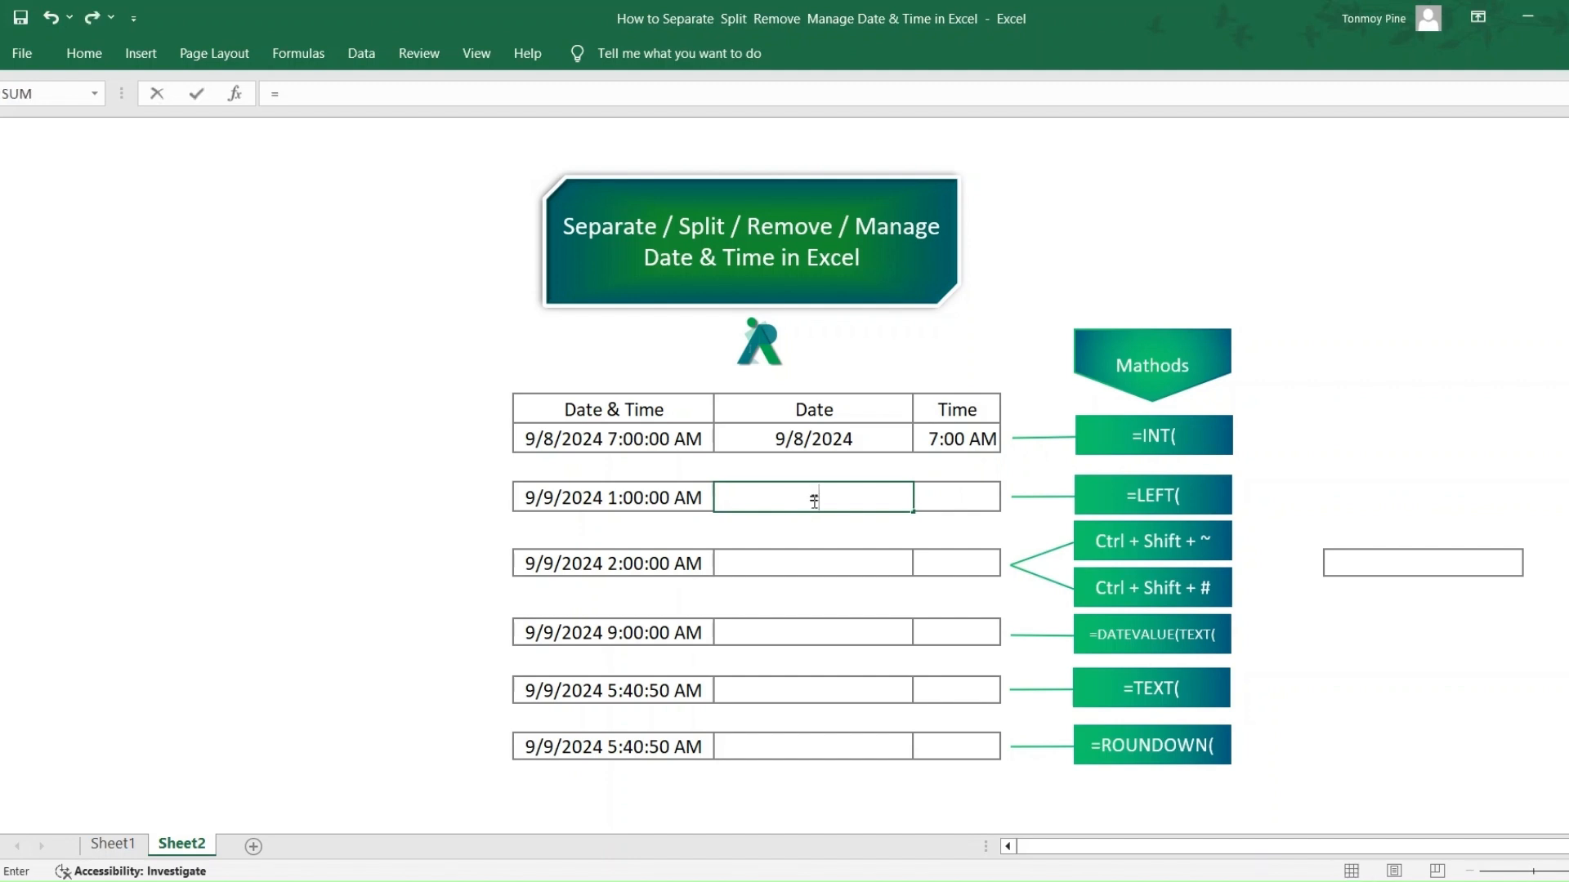
pyautogui.write('left')
pyautogui.press('Tab')
pyautogui.click(663, 503)
pyautogui.write(',')
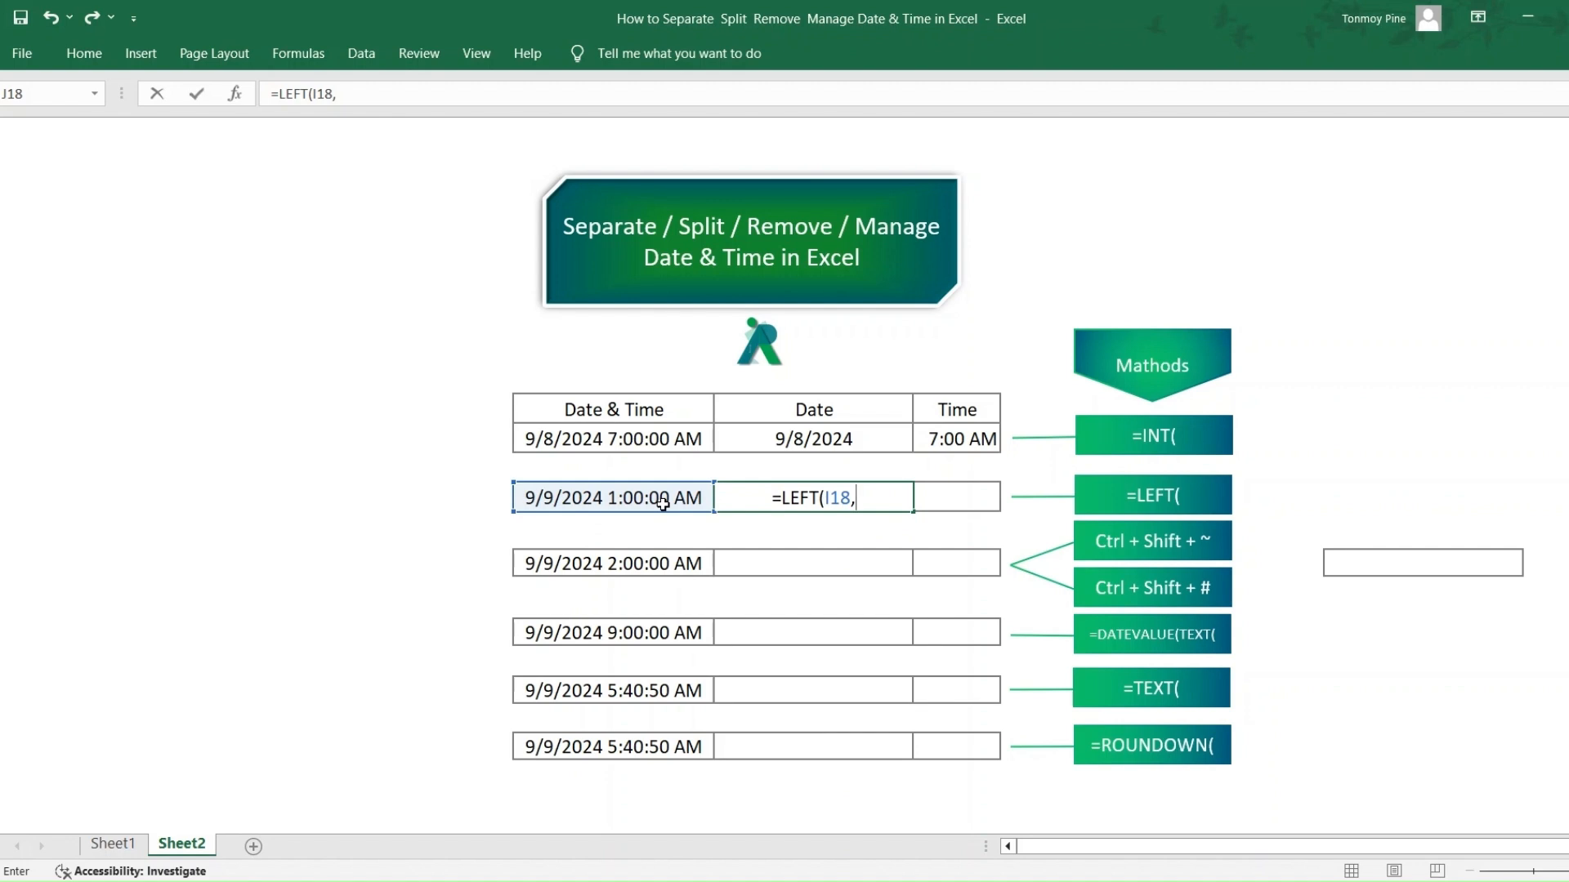
pyautogui.write('5')
pyautogui.press('Return')
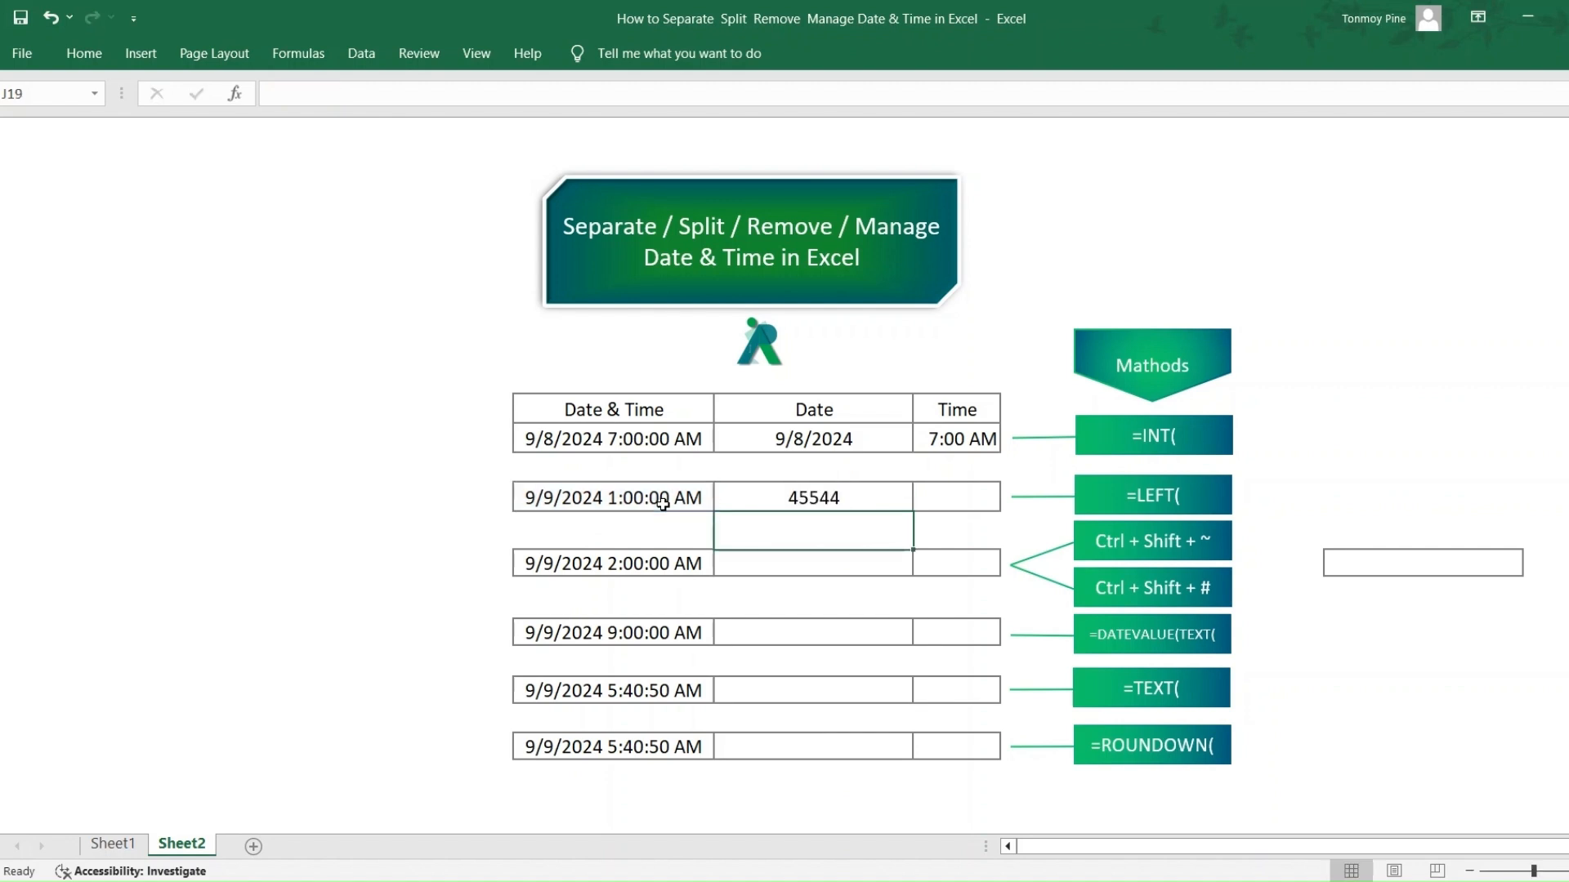
# - Replace the LEFT formula in J18 with its result by pasting it over itself as values only
pyautogui.click(858, 502)
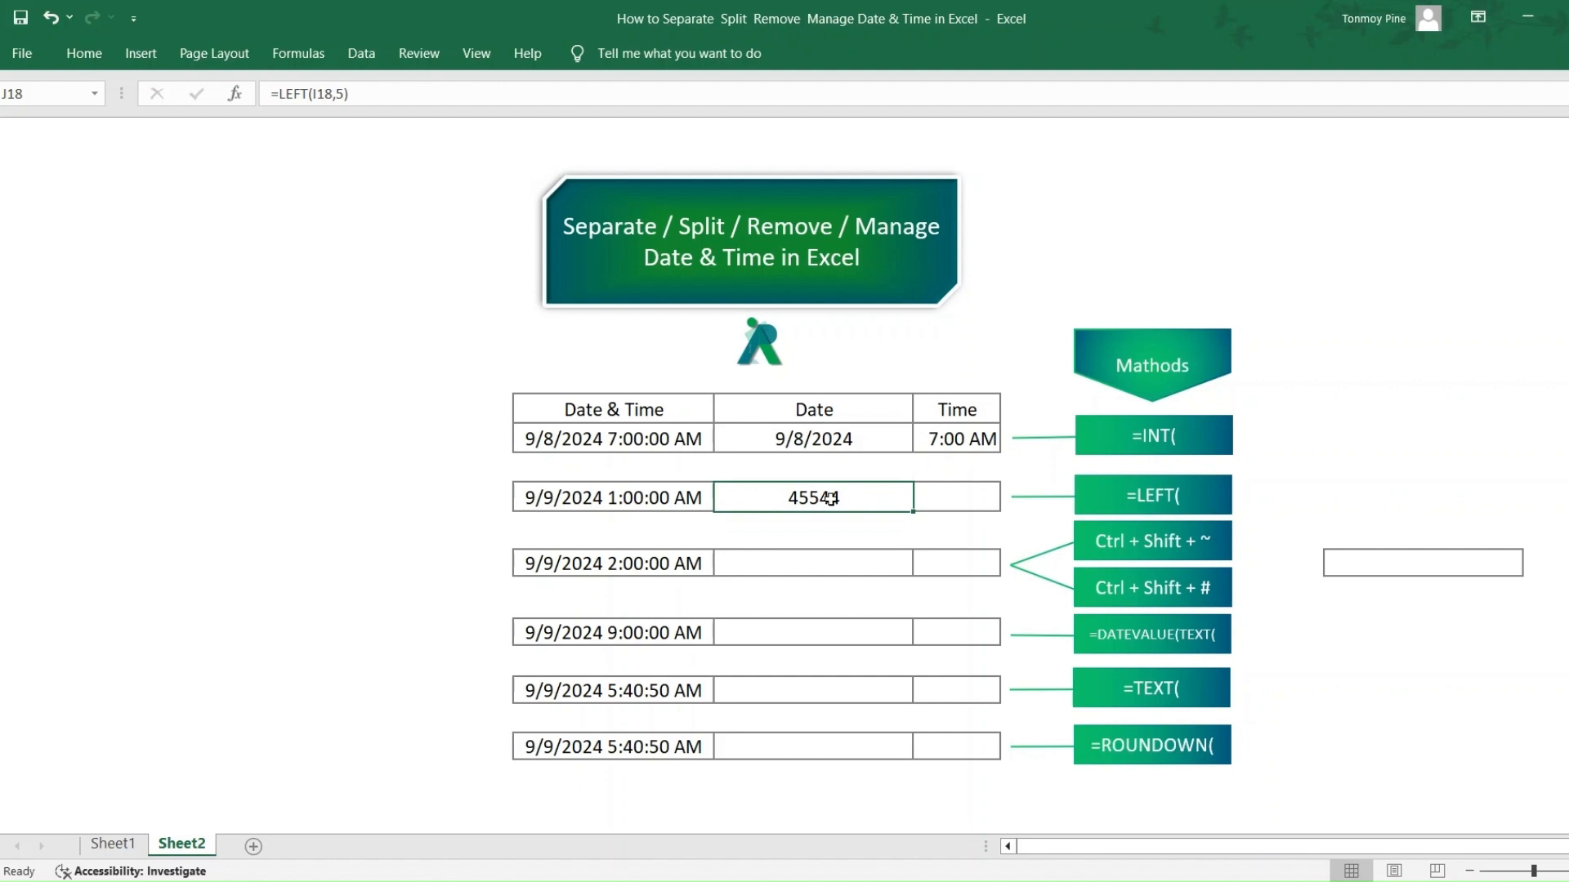
pyautogui.hotkey('ctrl', 'c')
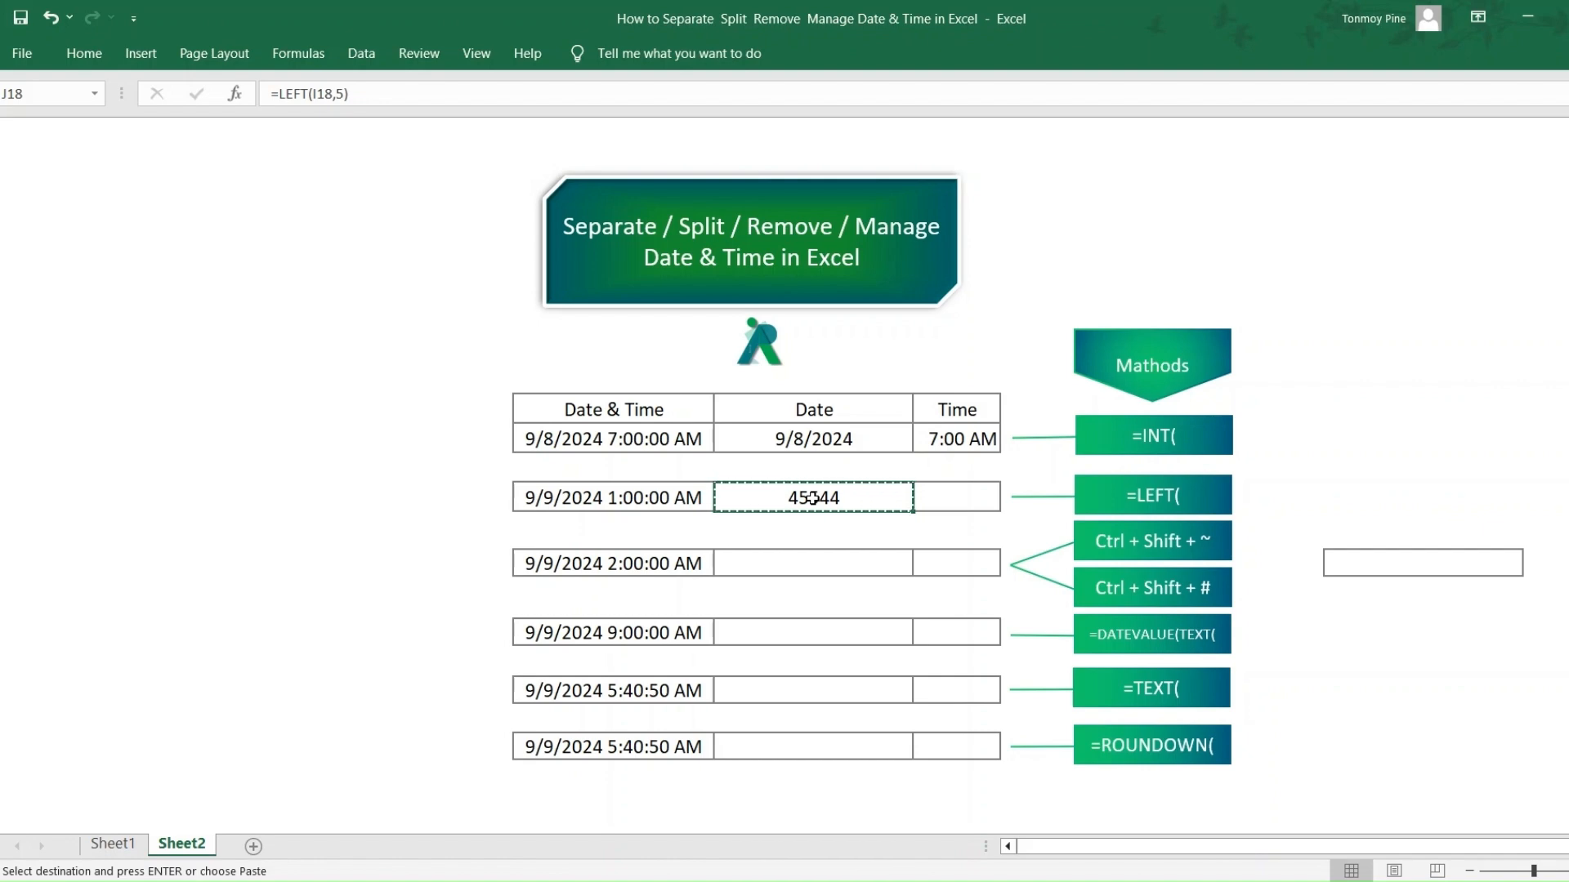
pyautogui.hotkey('ctrl', 'v')
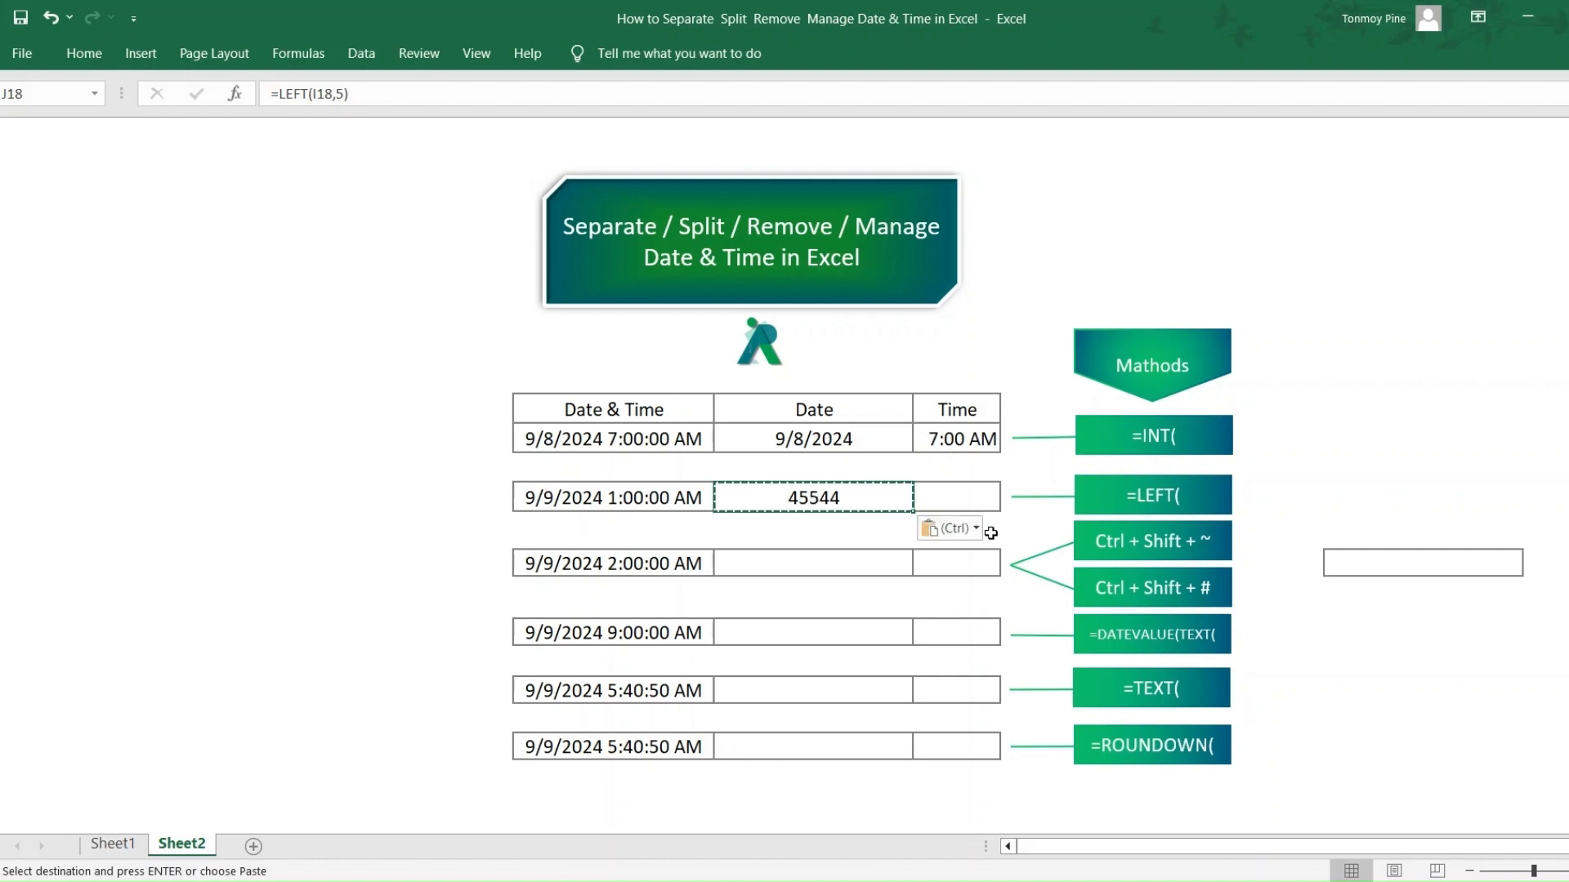
pyautogui.click(974, 529)
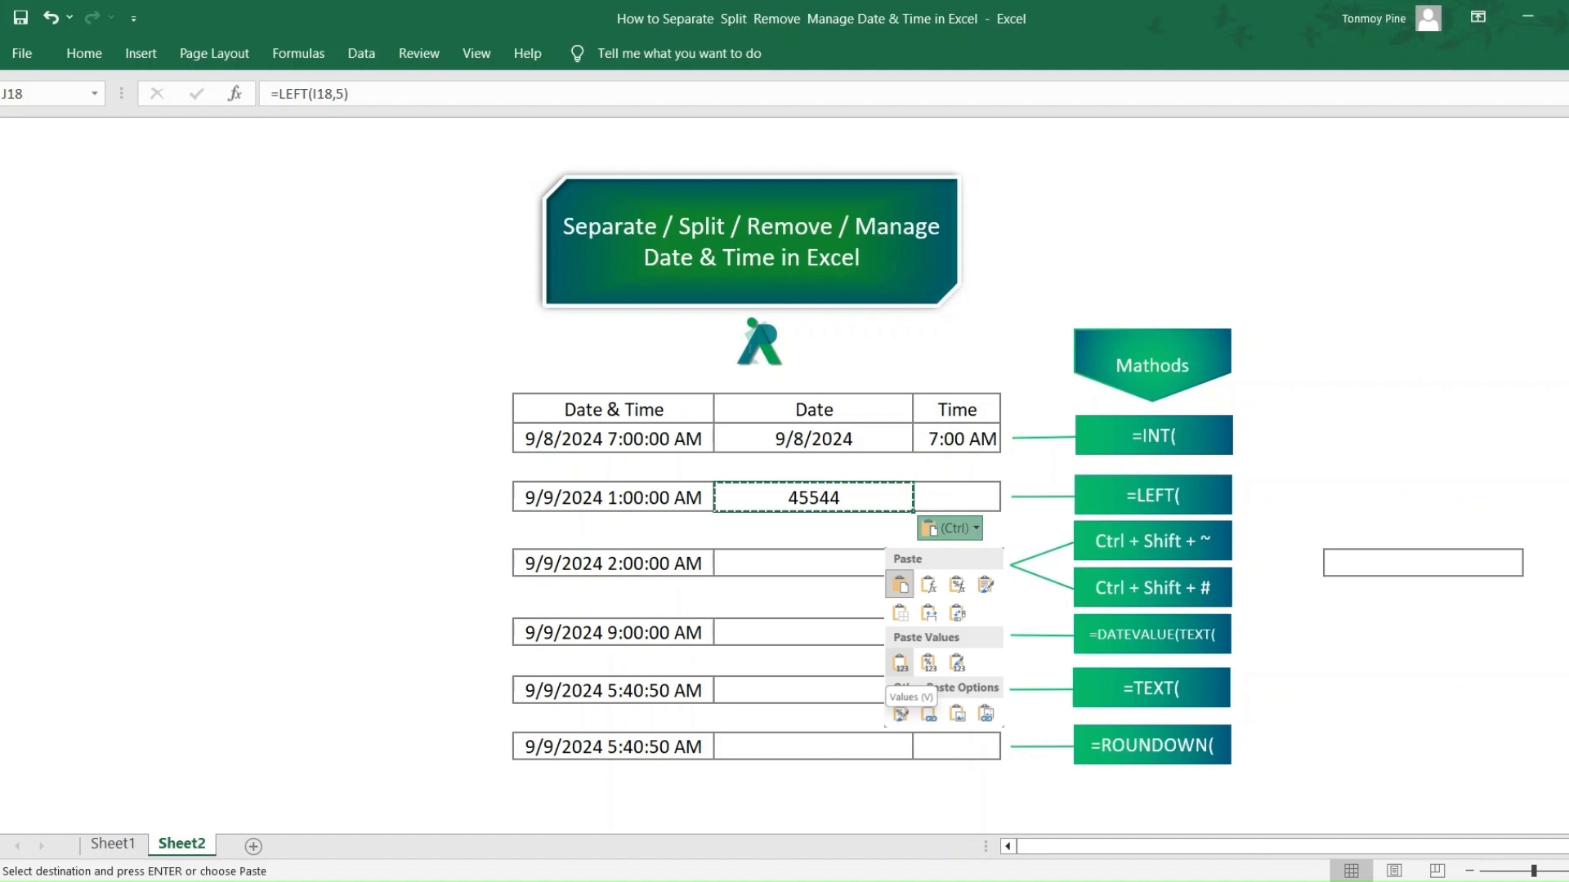
pyautogui.click(900, 662)
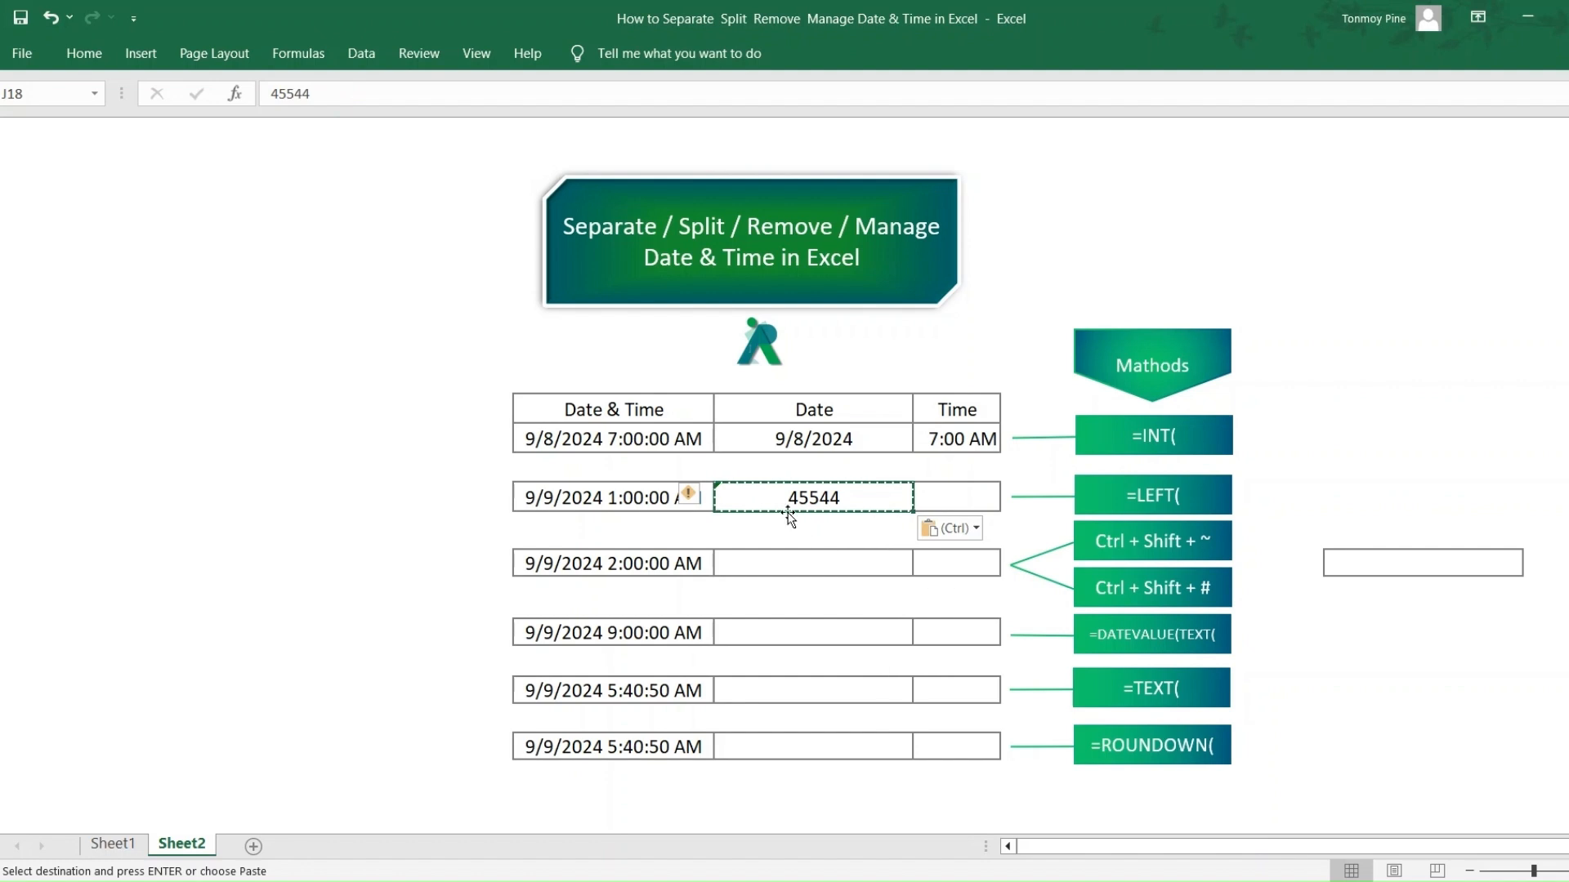
# - Convert the text value in J18 to a number and apply the Short Date format
pyautogui.click(707, 495)
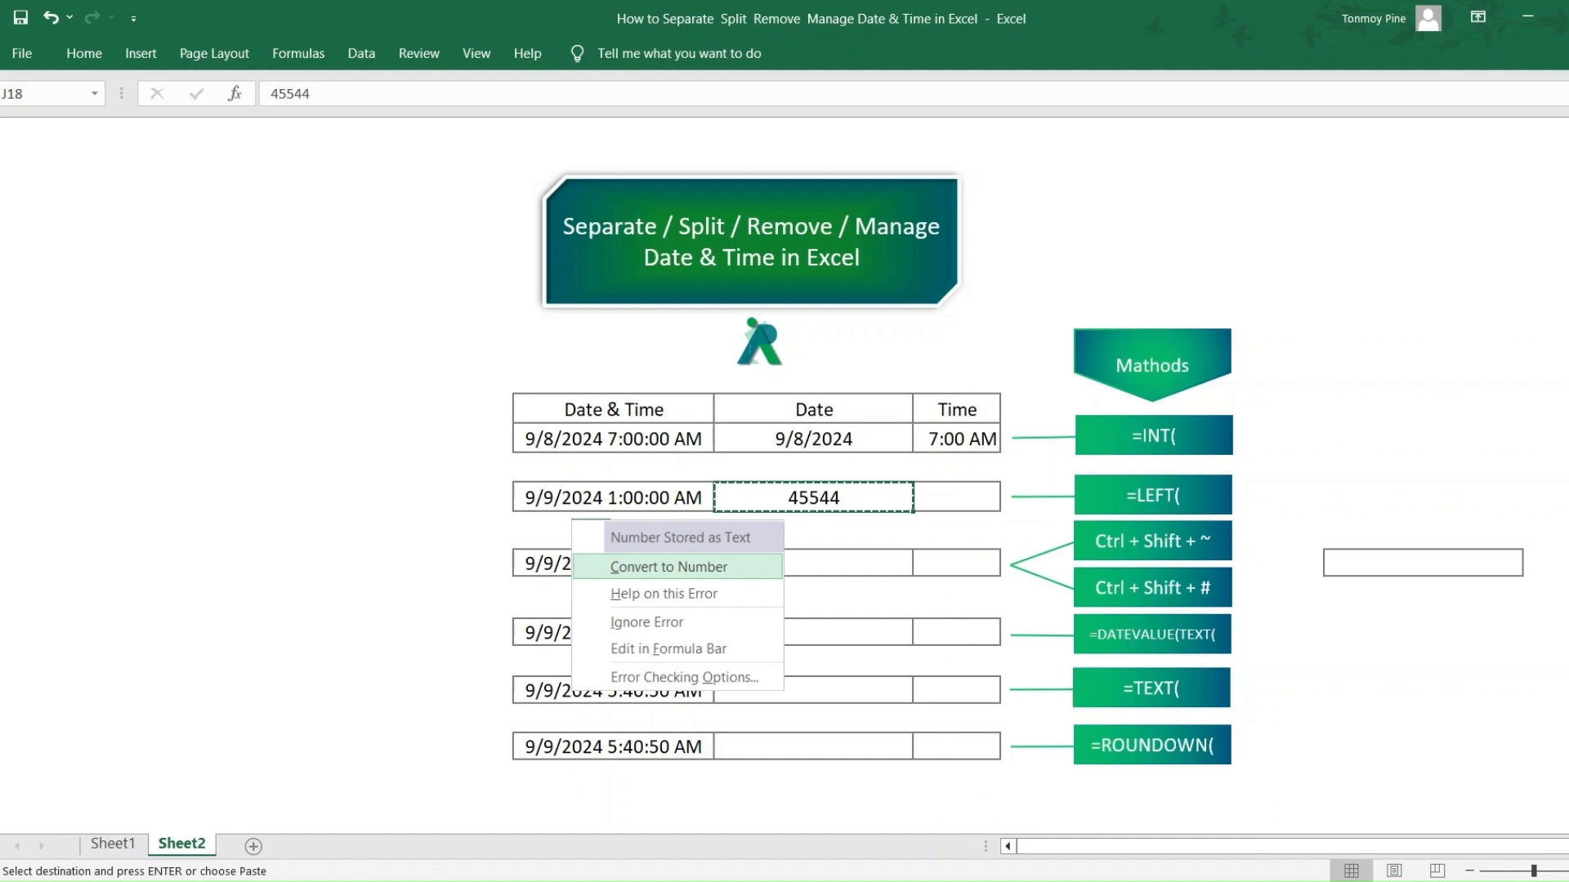
pyautogui.click(763, 564)
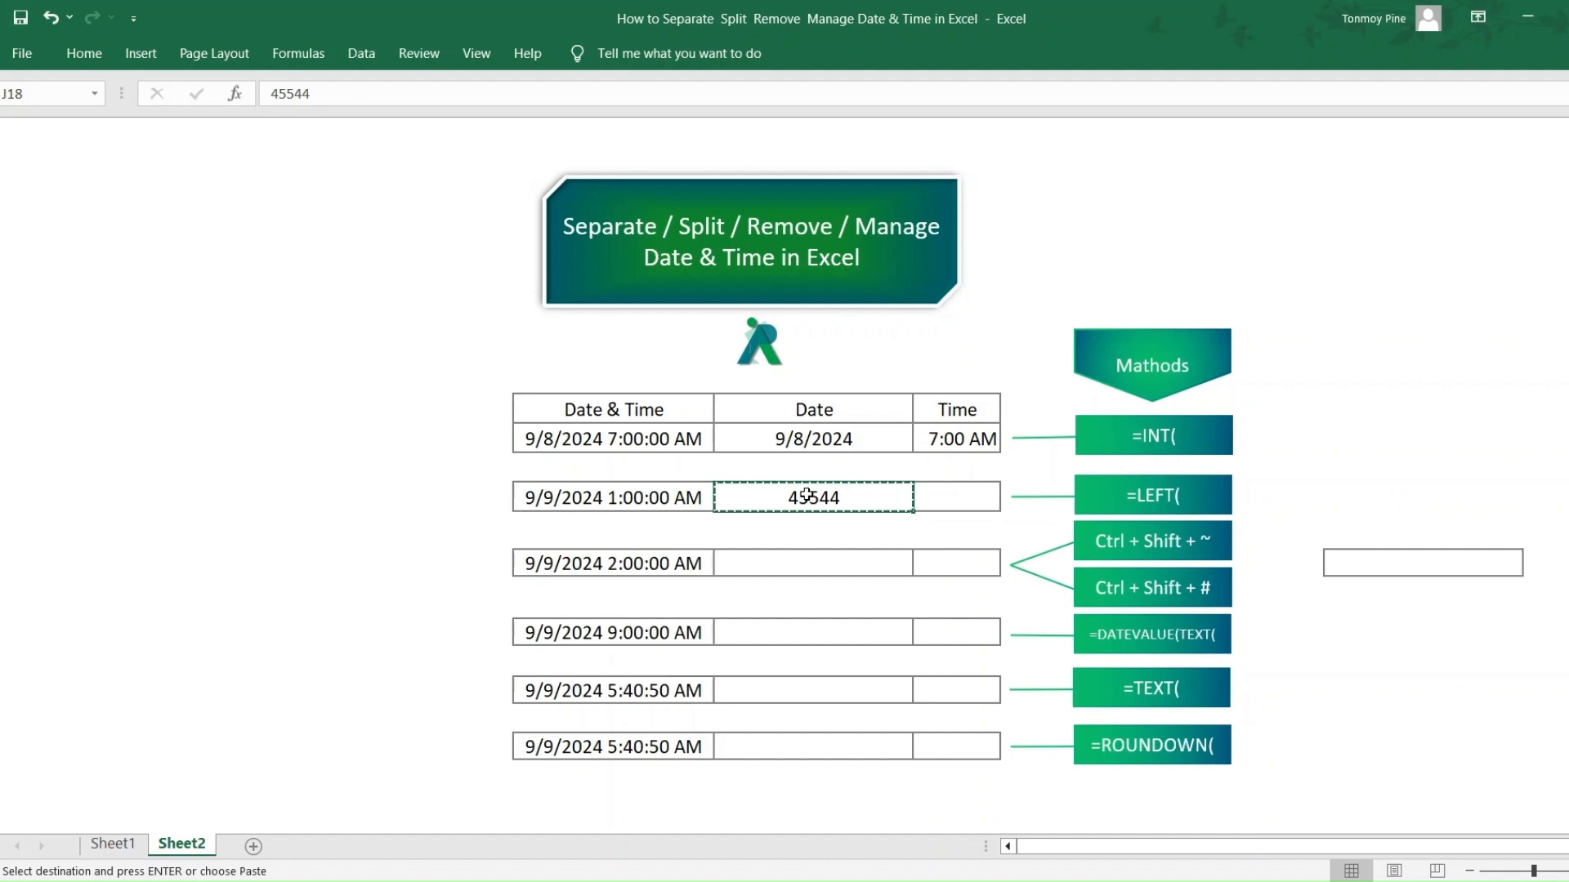
pyautogui.click(84, 54)
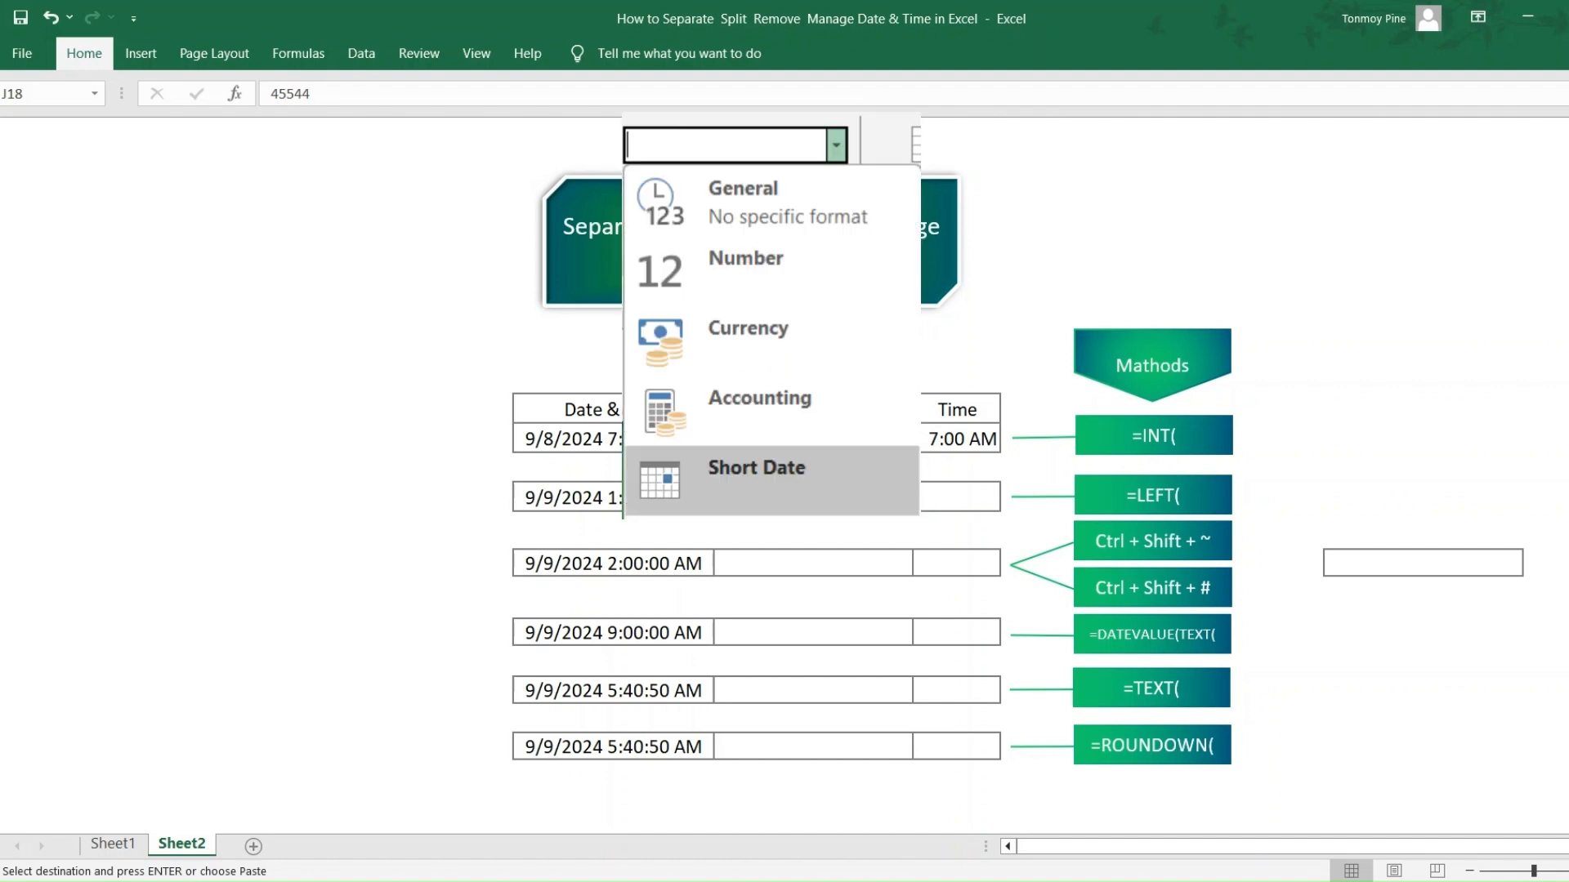
pyautogui.click(772, 480)
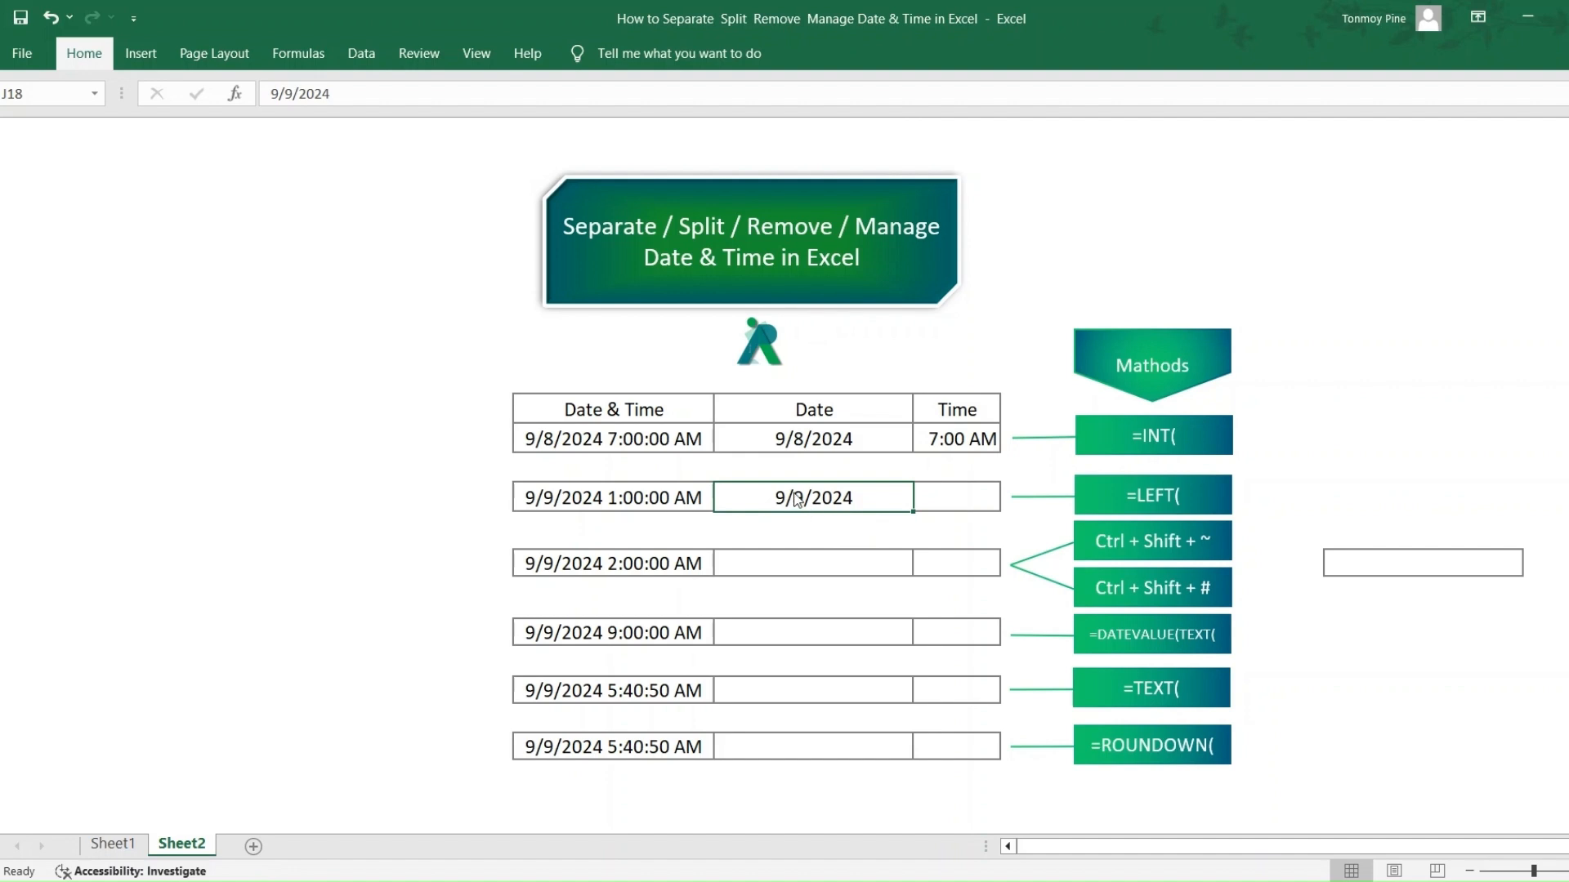
# - Calculate the second row's time in K18 with the formula =I18-J18
pyautogui.click(956, 494)
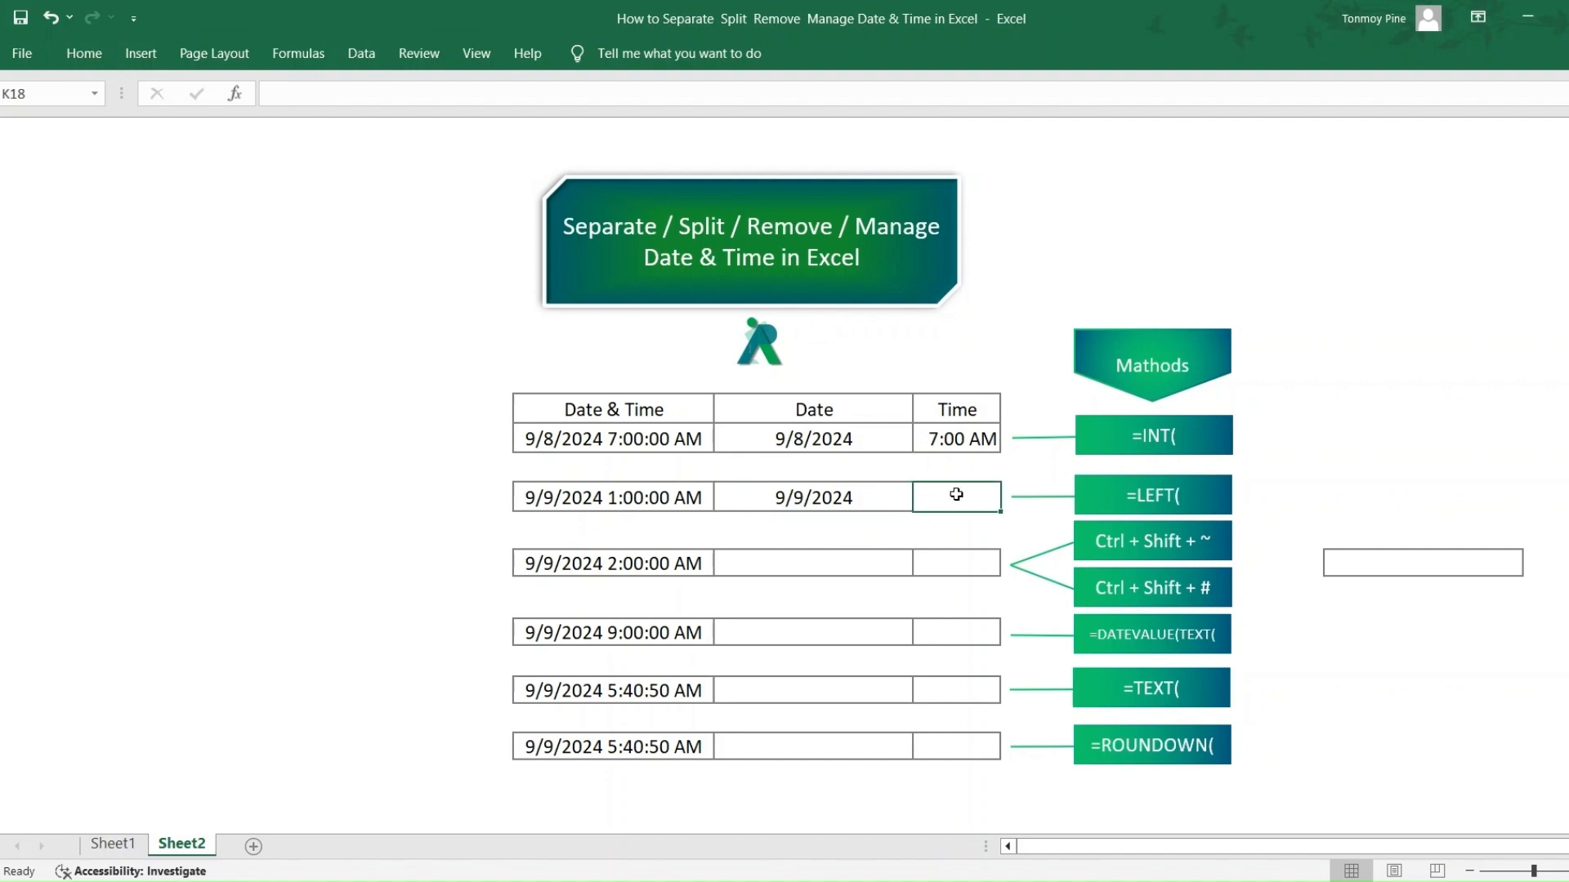
pyautogui.write('=')
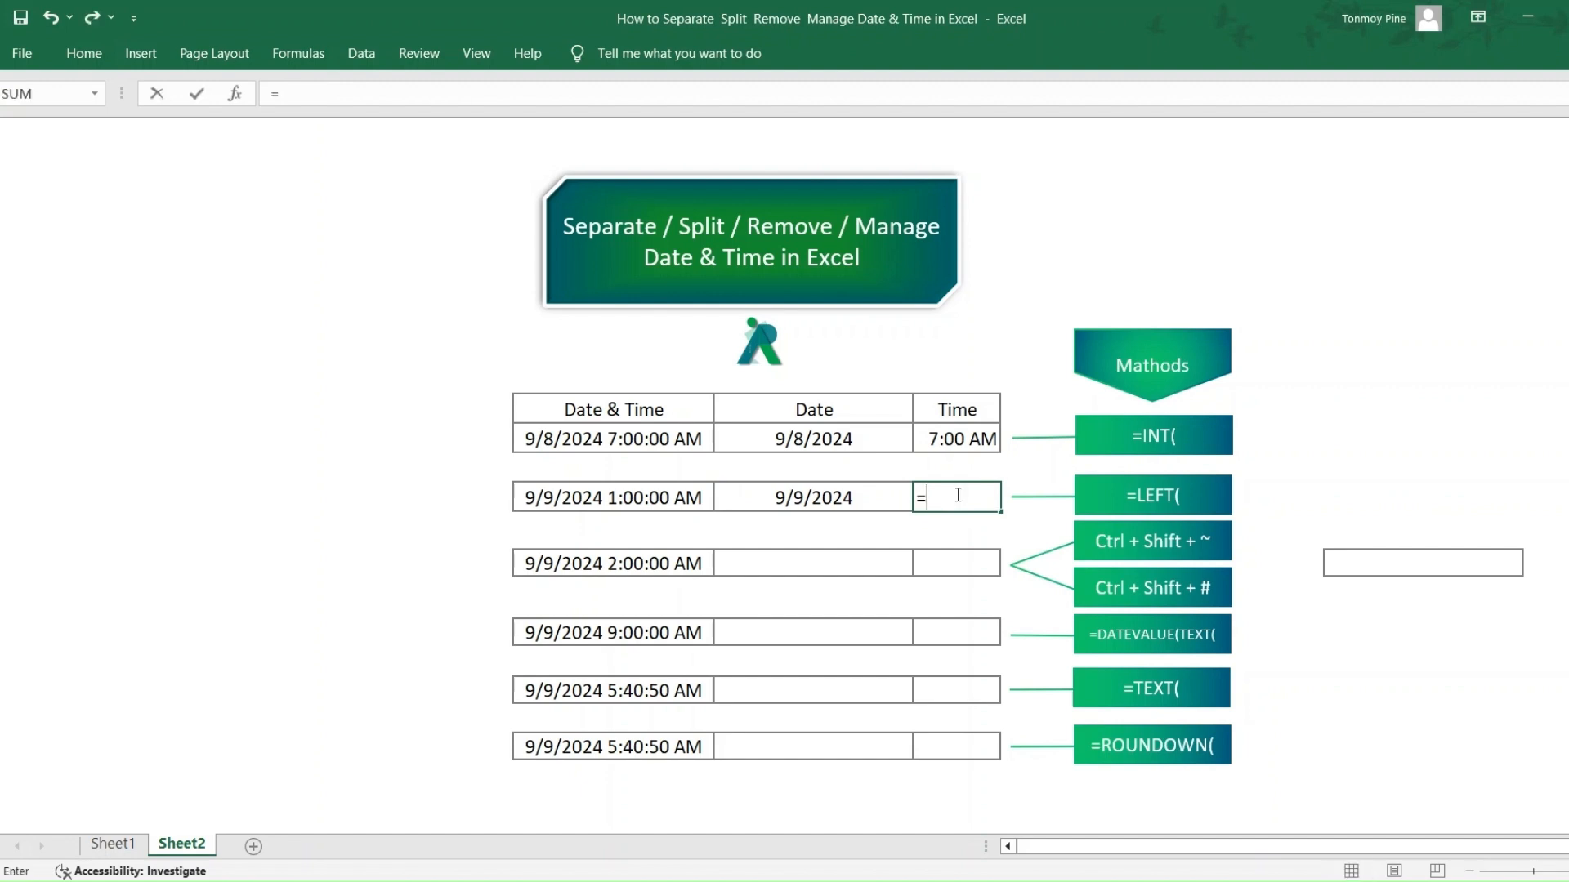
pyautogui.click(622, 495)
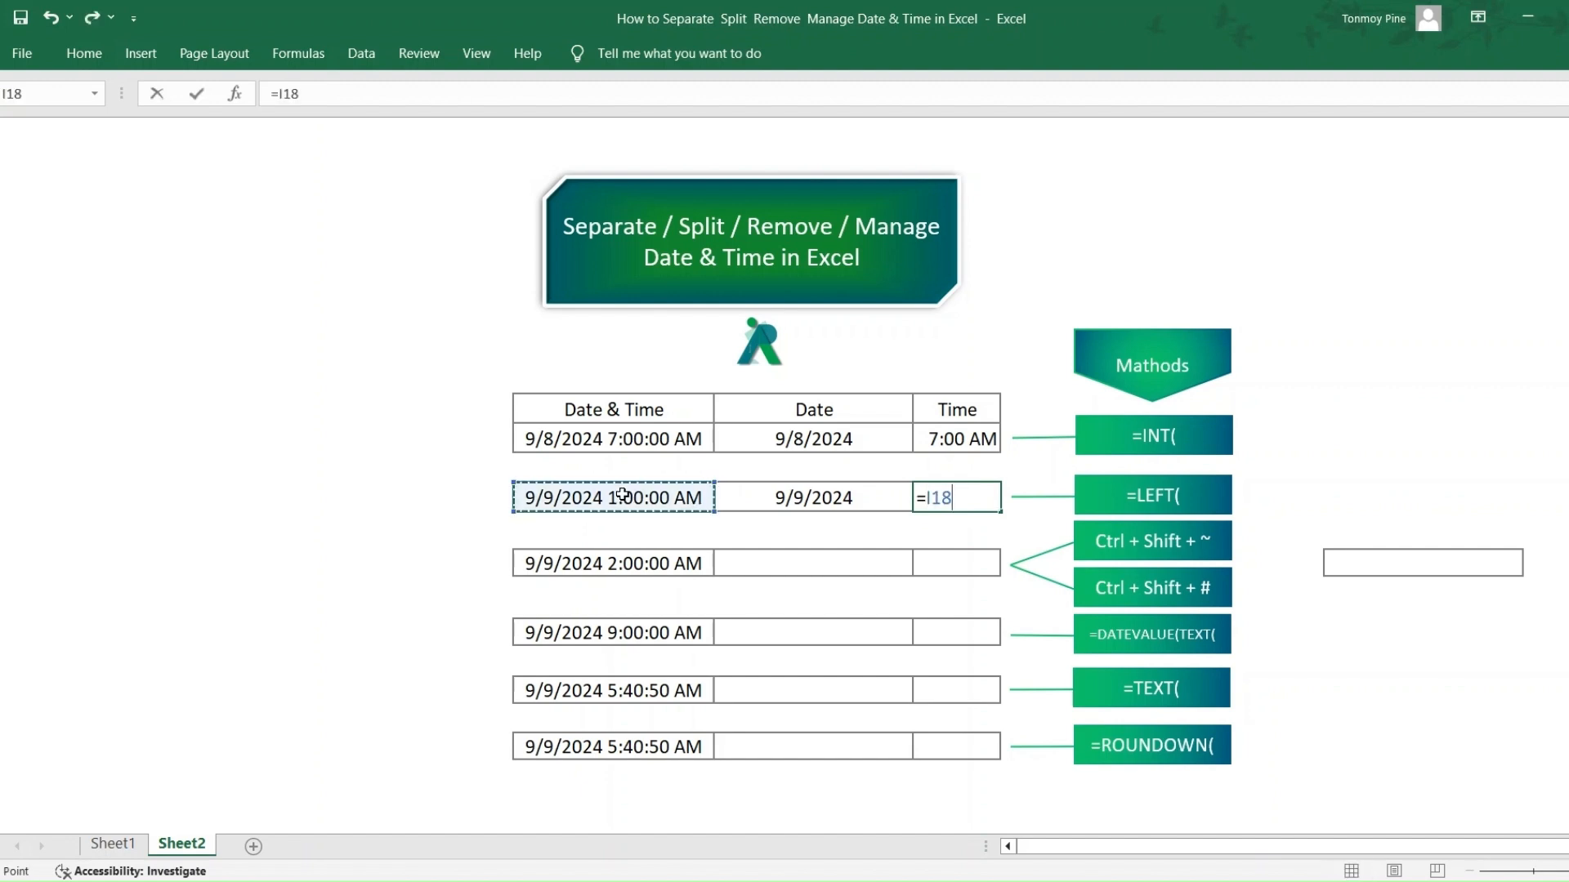
pyautogui.write('-')
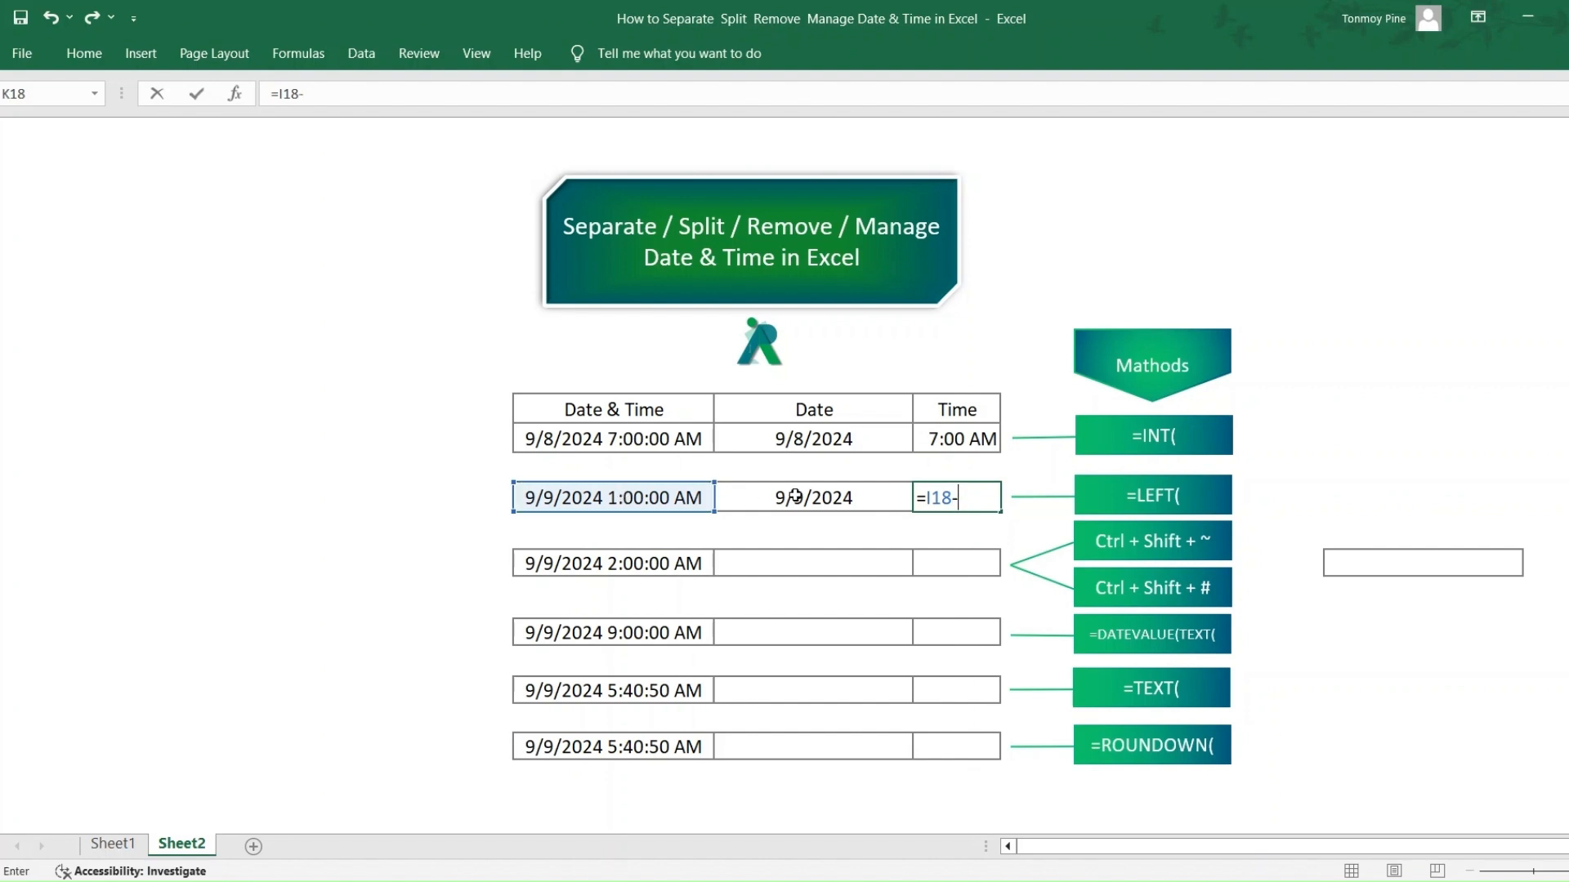
pyautogui.click(823, 498)
pyautogui.press('Return')
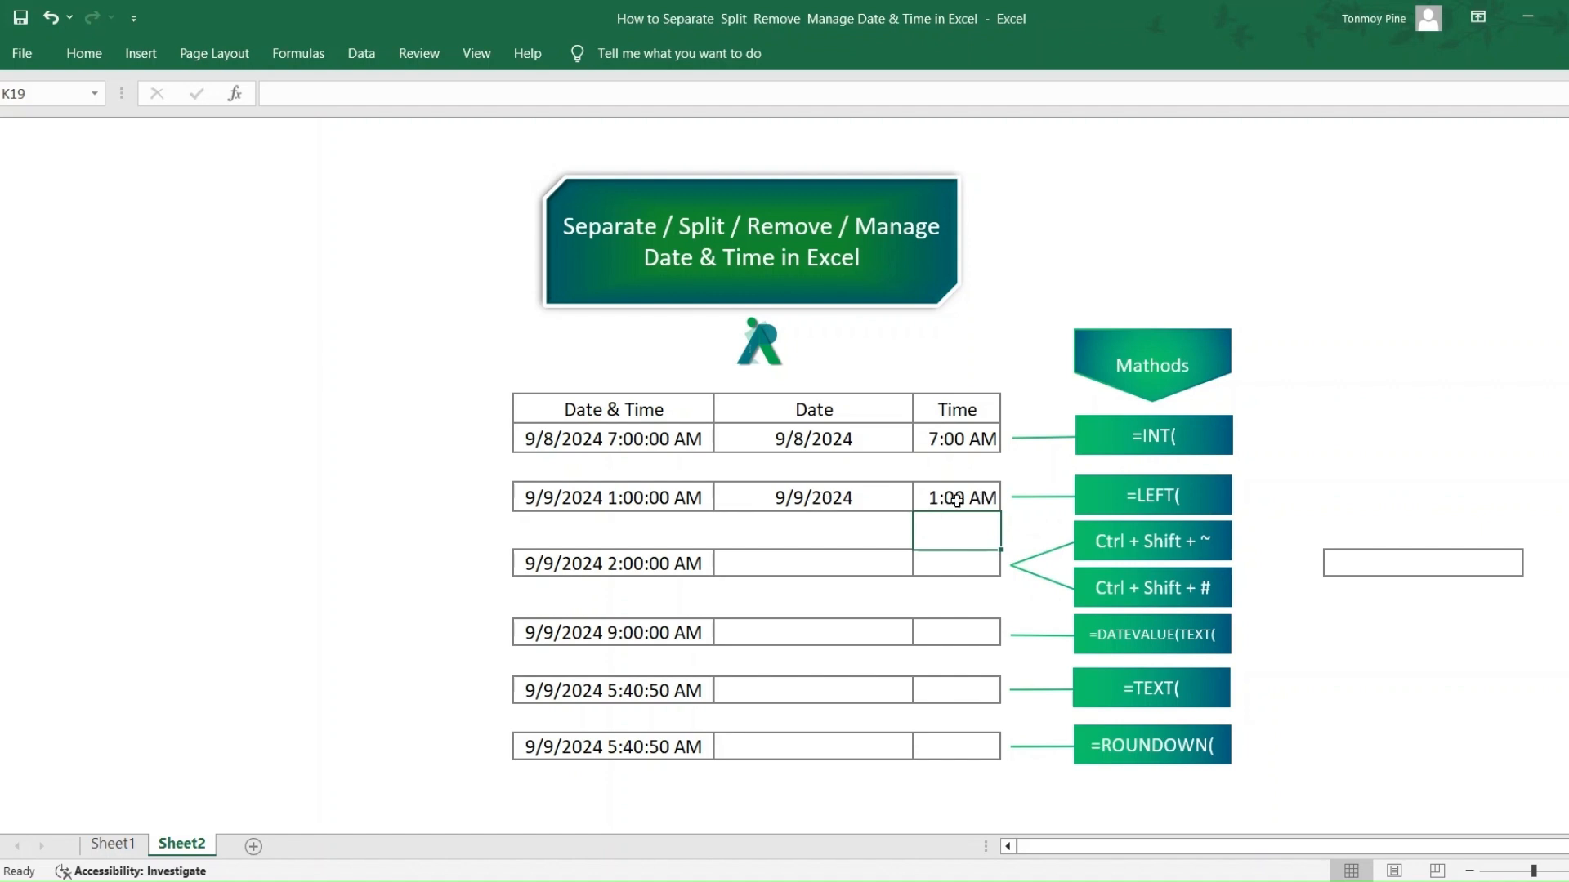
# - Copy the date-time from I20 into the Date cell J20 and apply the General number format to the copy
pyautogui.click(689, 562)
pyautogui.hotkey('ctrl', 'c')
pyautogui.click(791, 571)
pyautogui.press('Return')
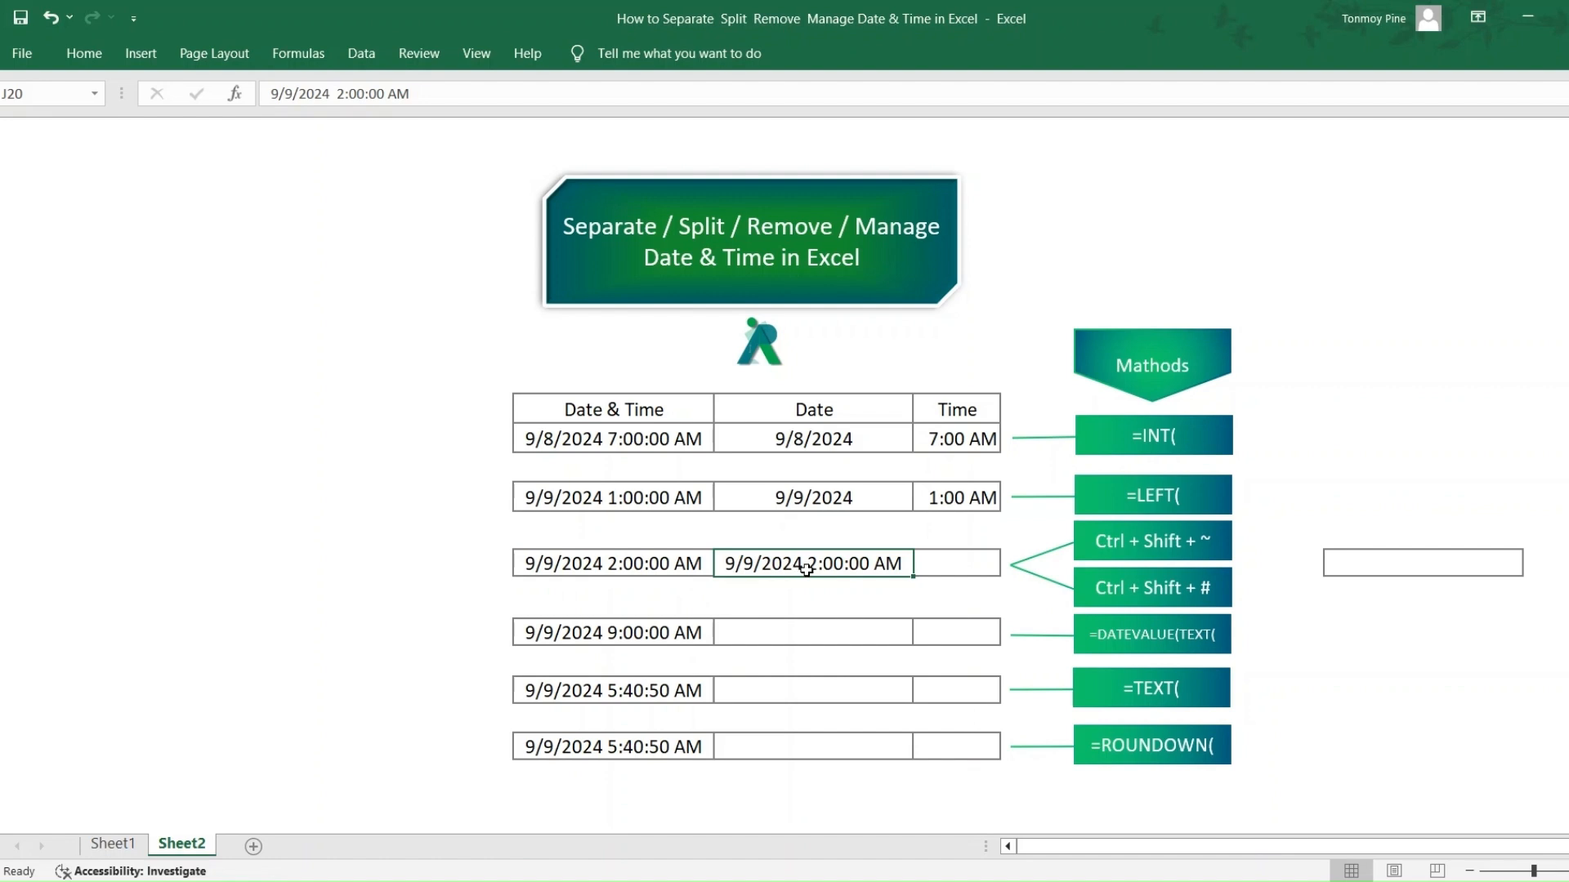
pyautogui.hotkey('ctrl', 'shift', '~')
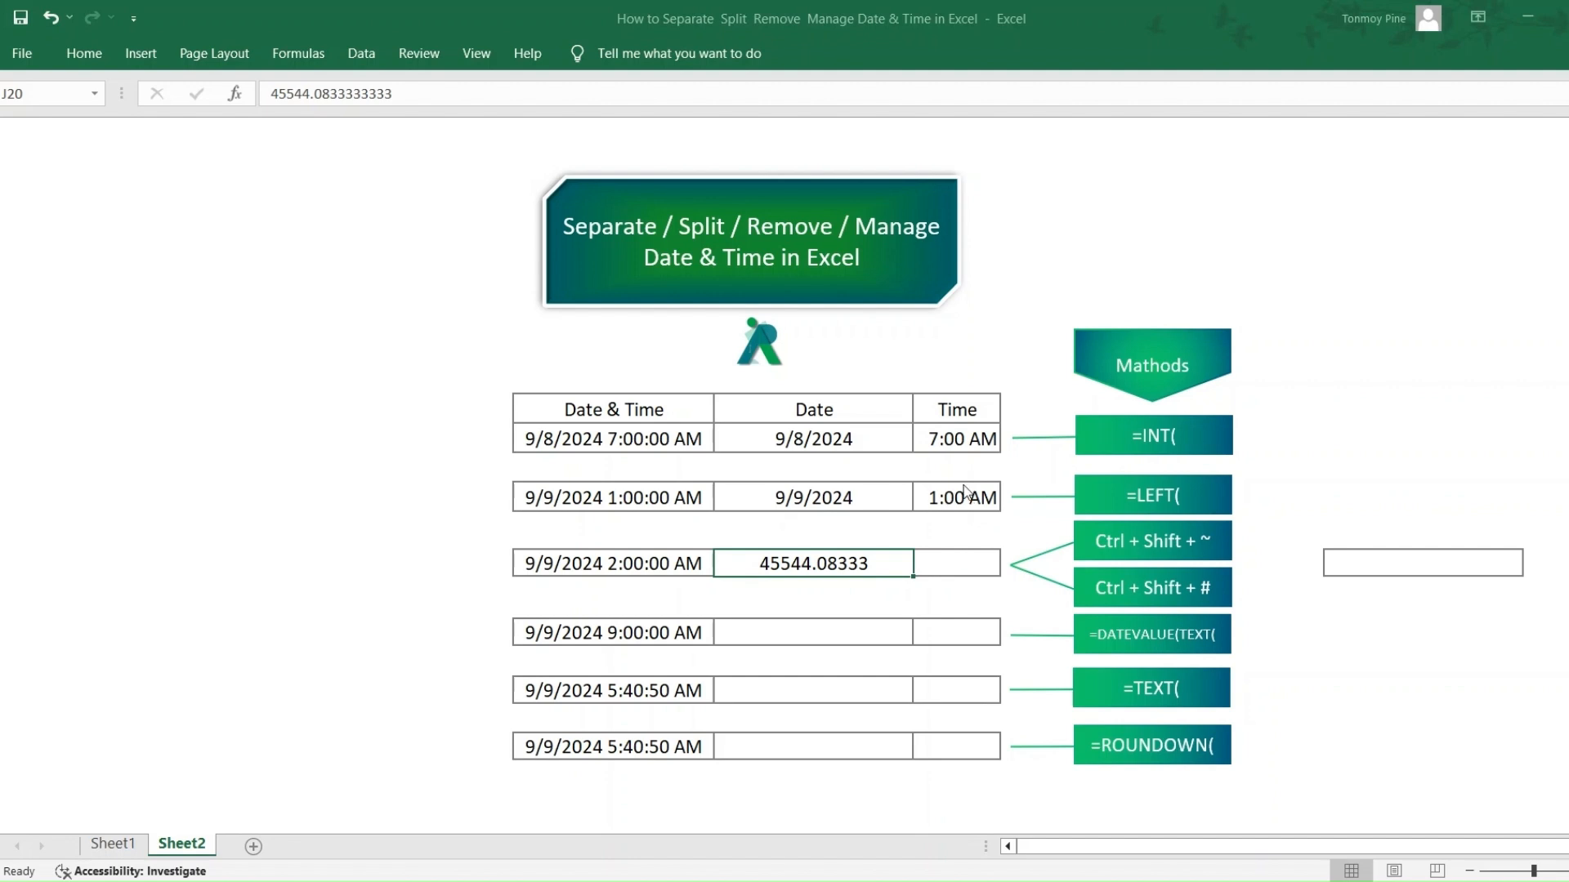
# - Strip the decimals from J20 by replacing all .* with nothing, and apply the day-month-year date format
pyautogui.hotkey('ctrl', 'h')
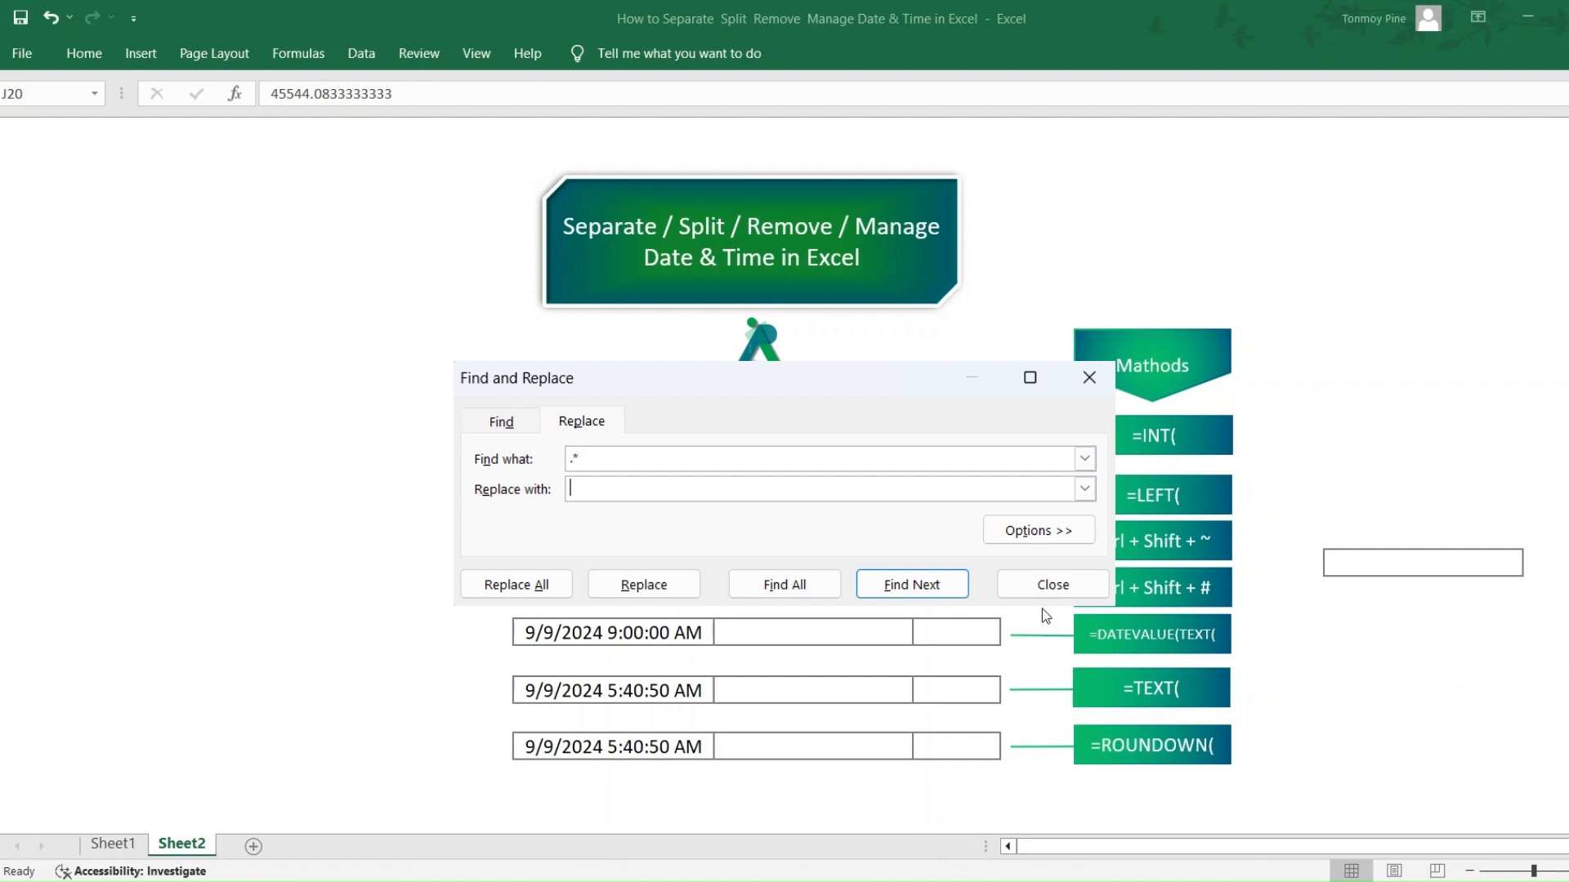
pyautogui.hotkey('alt', 'a')
pyautogui.press('Escape')
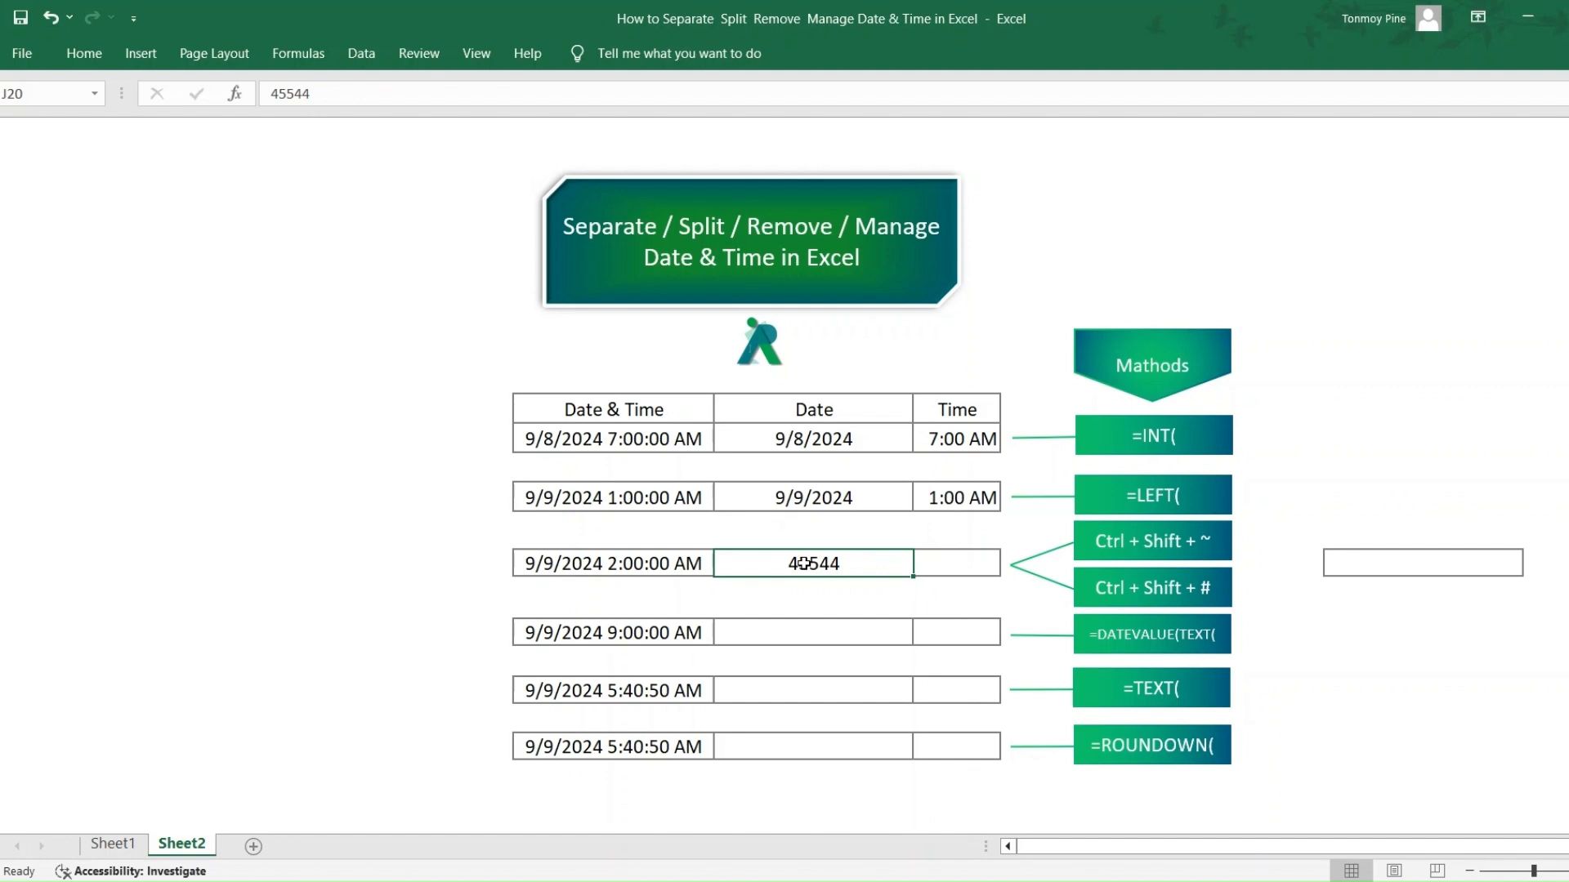
pyautogui.hotkey('ctrl', 'shift', '#')
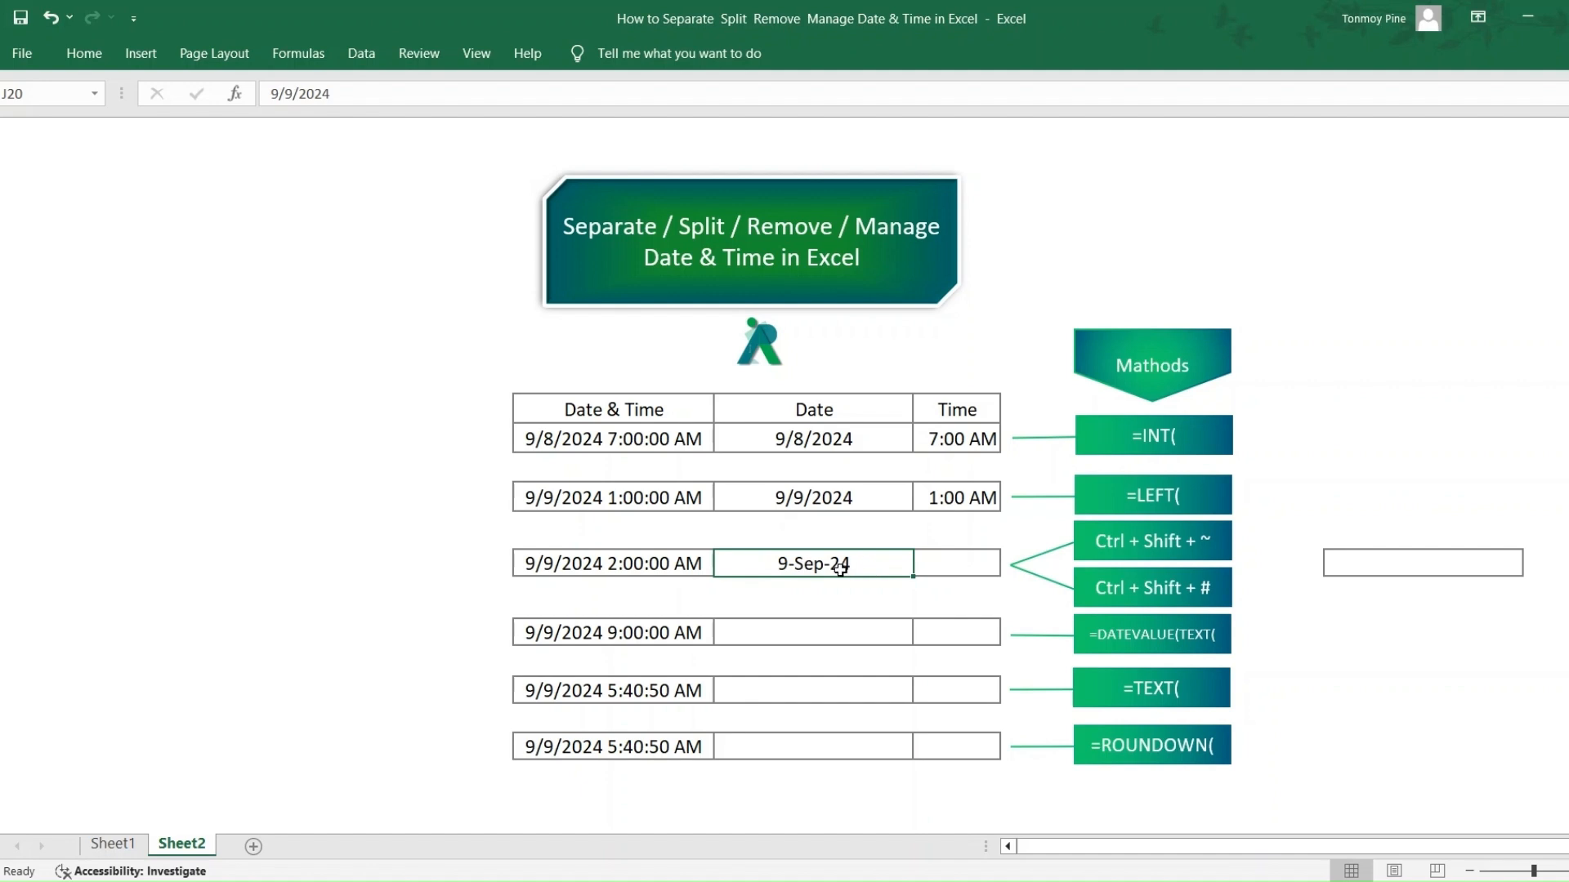
# - Extract the date in J23 with the formula =DATEVALUE(TEXT(I23,"DD-MM-YYY")) and apply the Short Date format to the cell
pyautogui.click(795, 644)
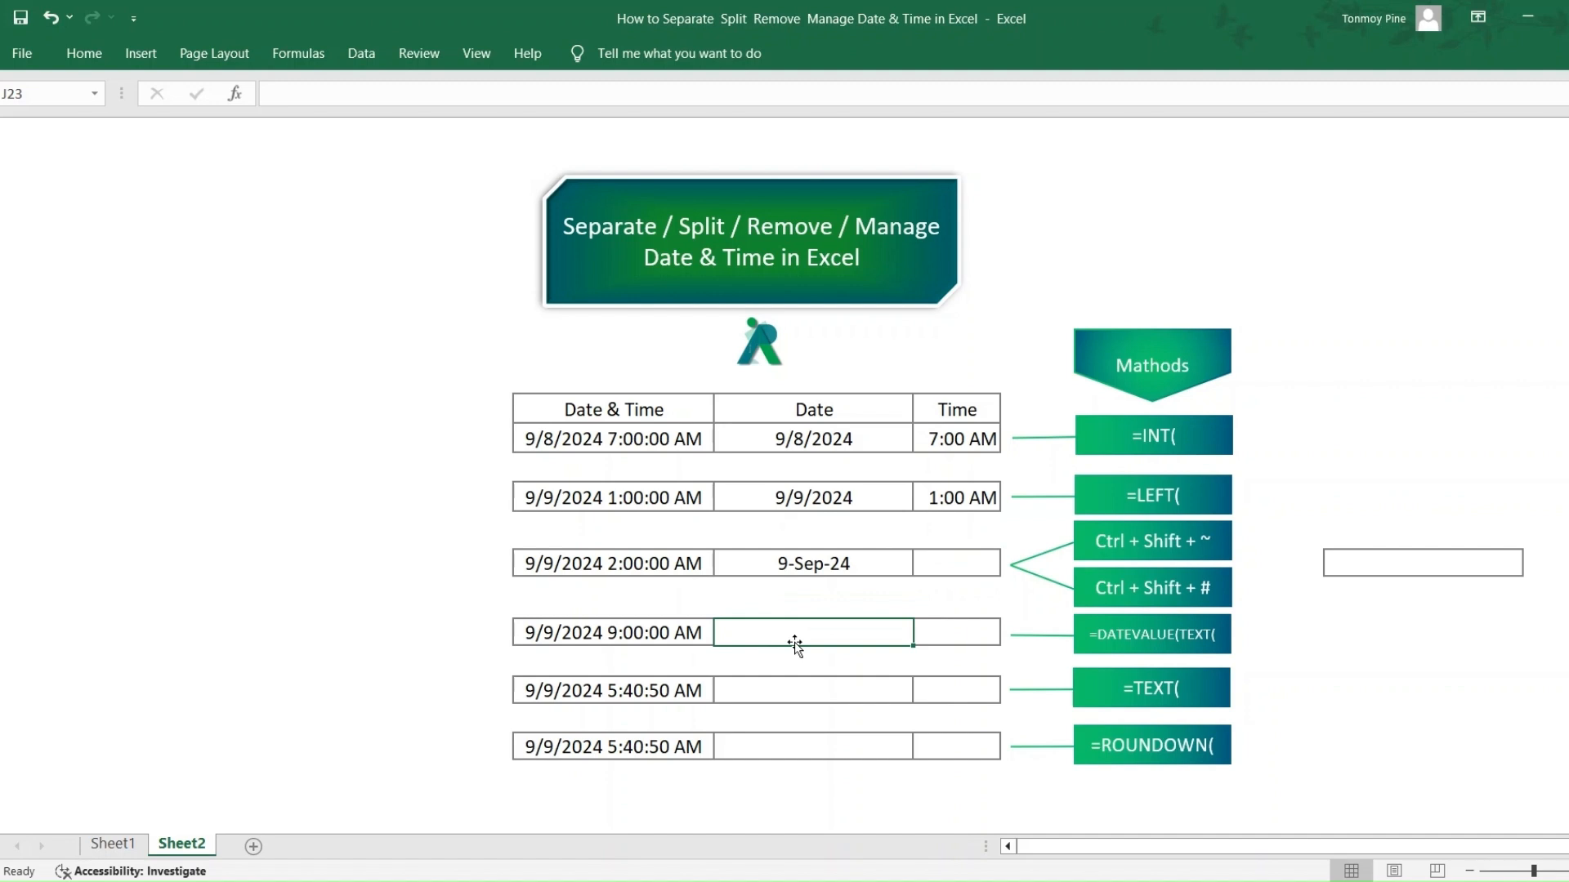
pyautogui.write('=data')
pyautogui.press('BackSpace')
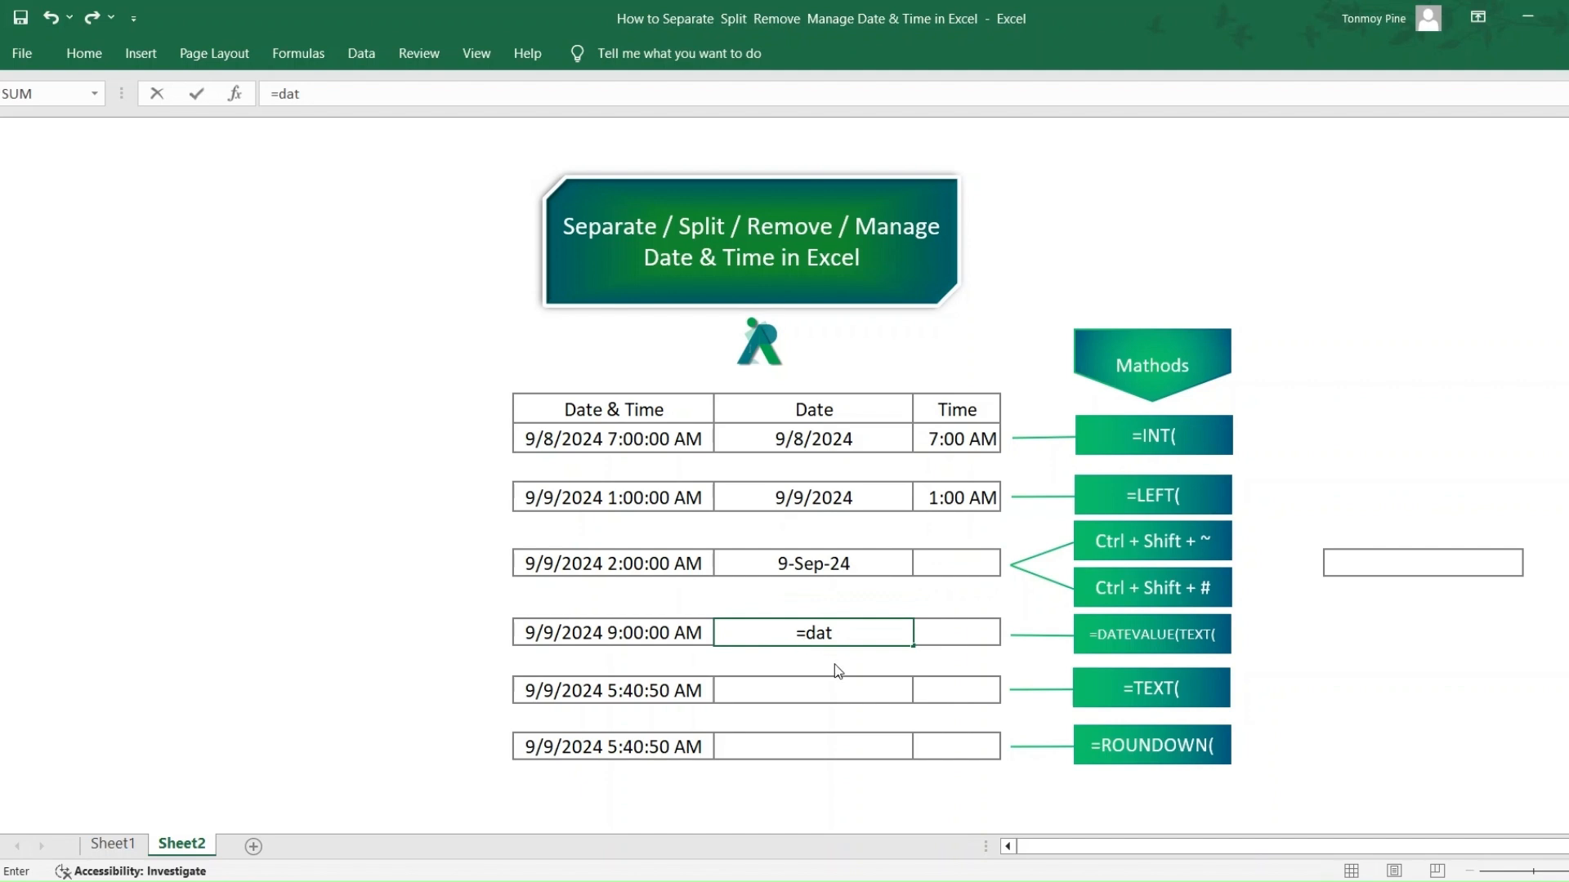
pyautogui.press('Tab')
pyautogui.write('te')
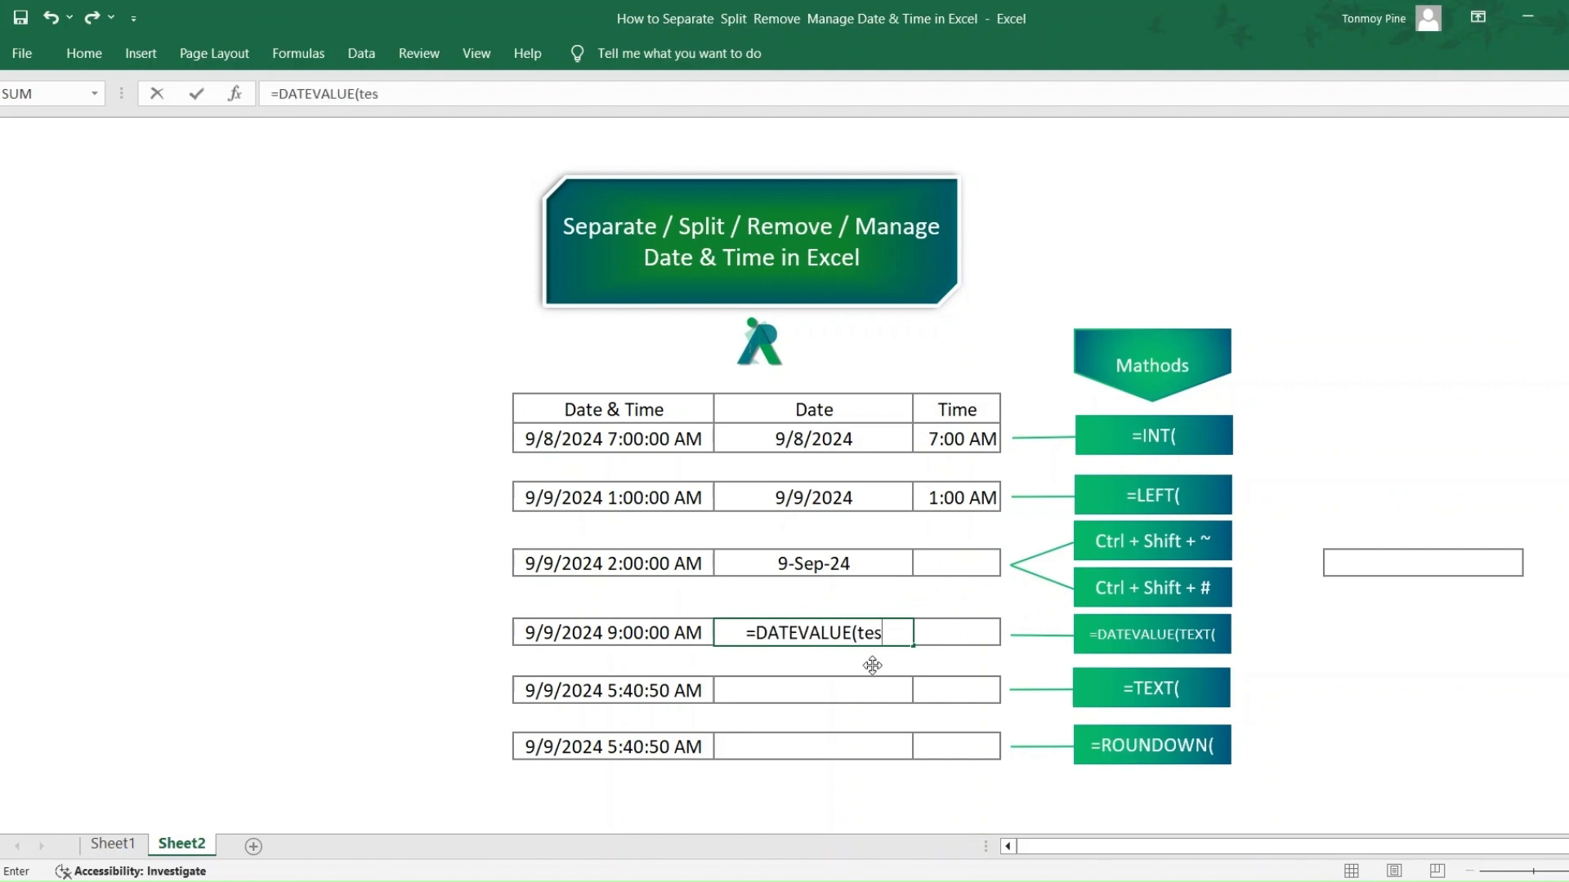
pyautogui.write('x')
pyautogui.press('Tab')
pyautogui.click(615, 634)
pyautogui.write(',"DD-')
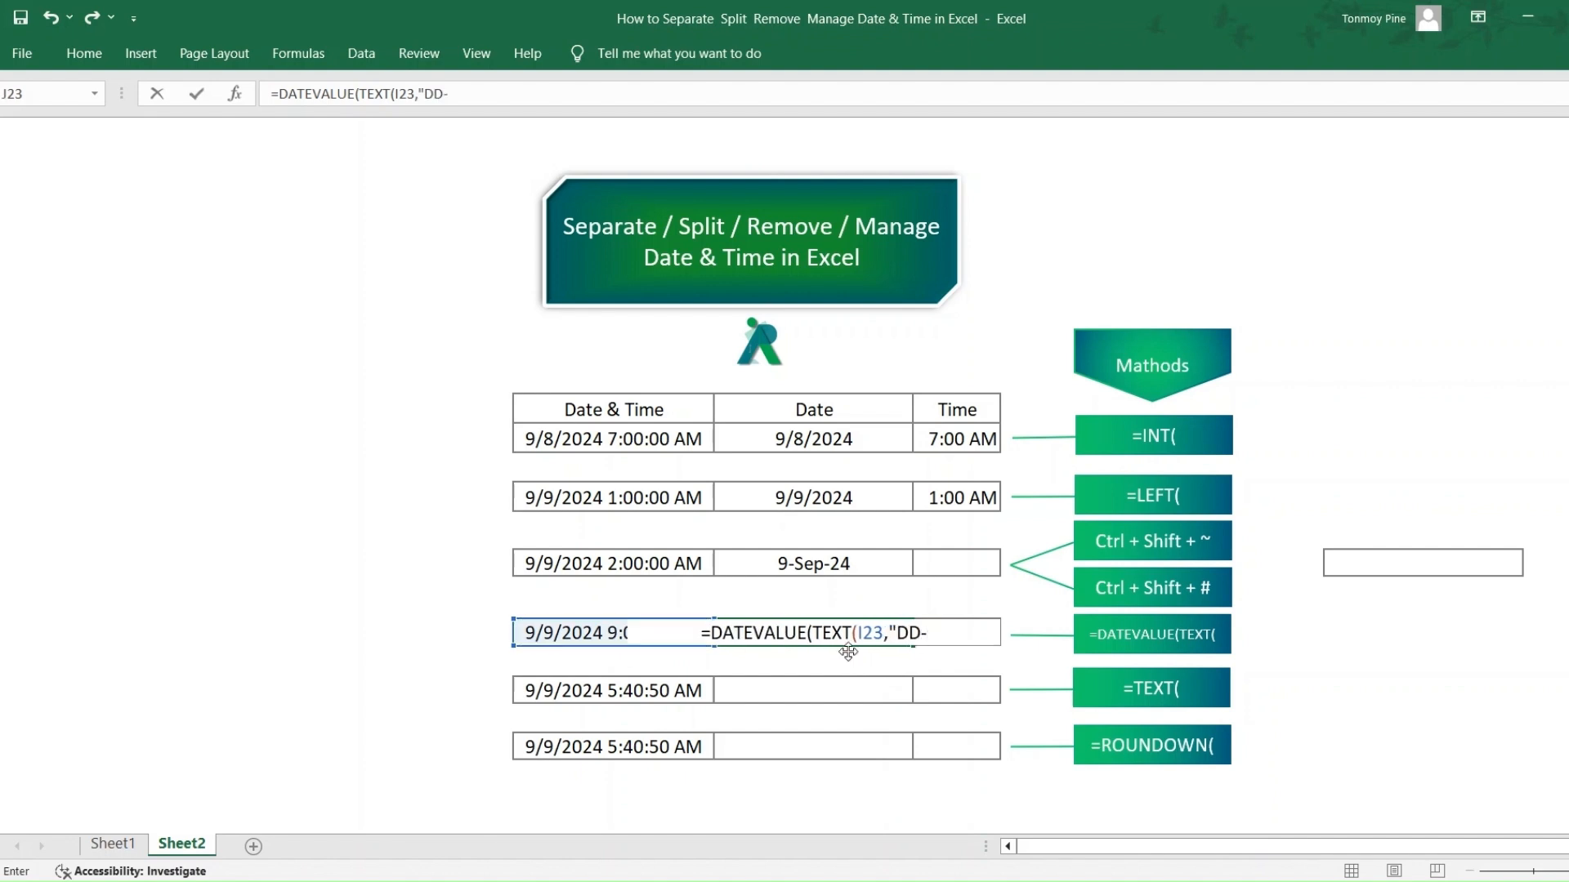
pyautogui.write('MM-YYY')
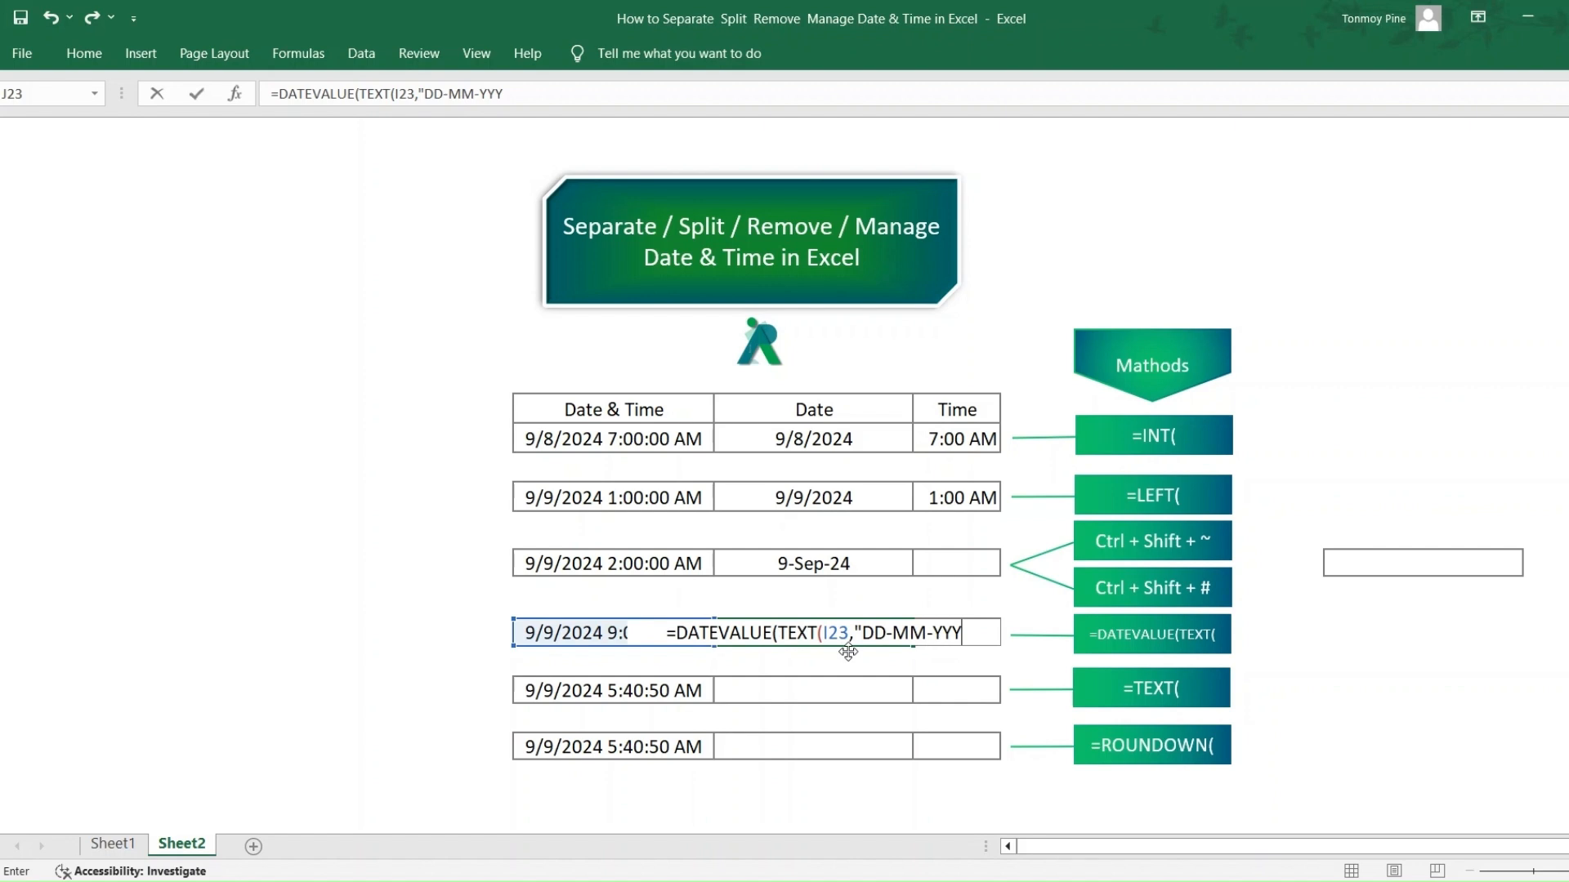
pyautogui.write('"))')
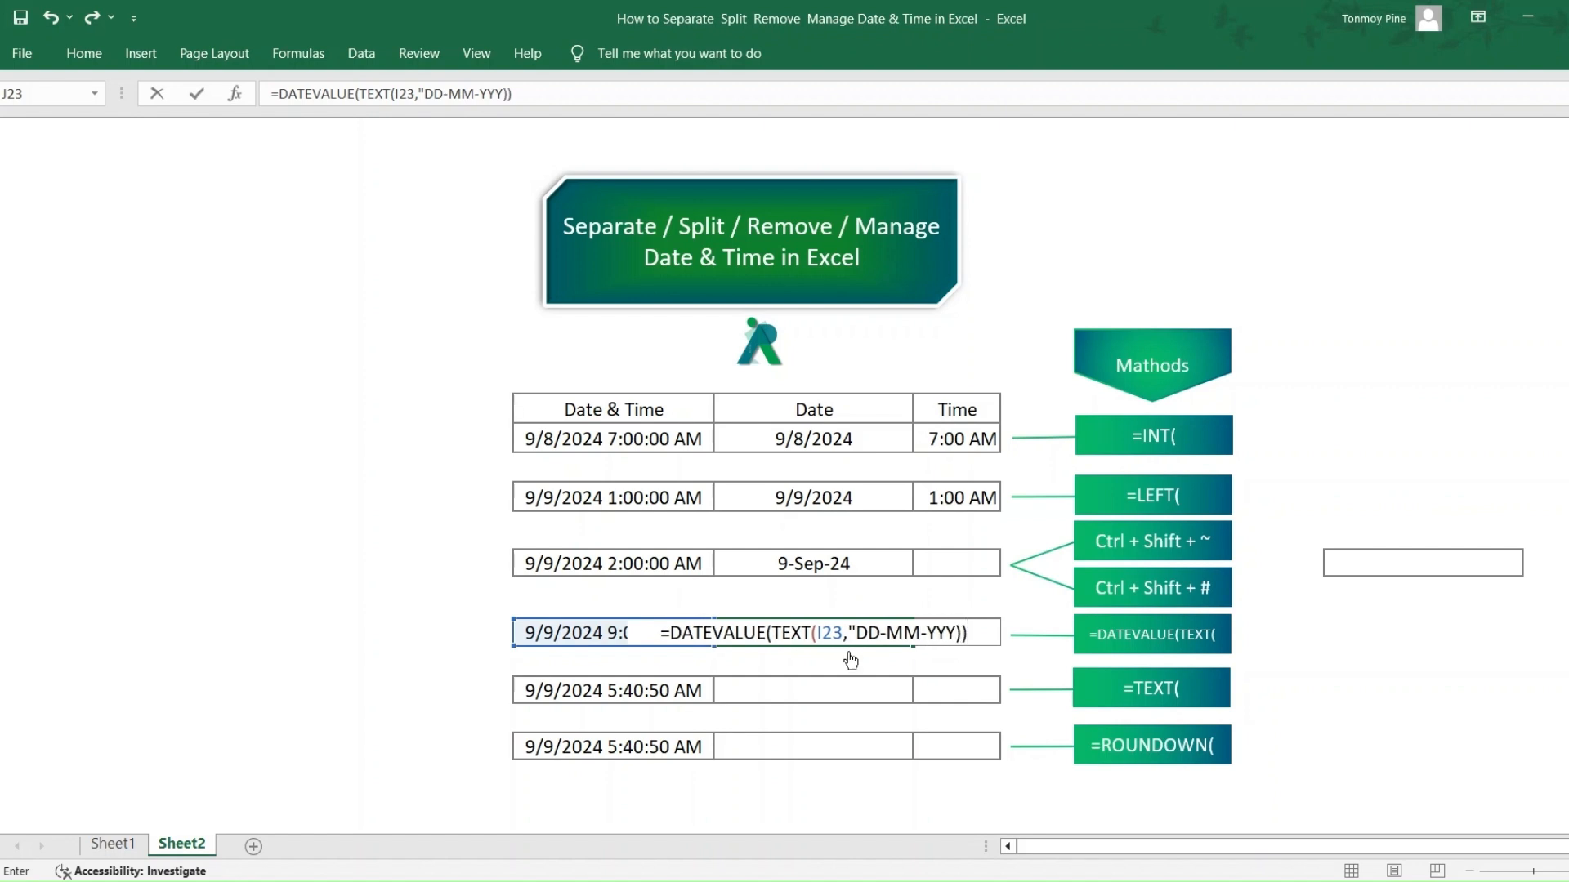
pyautogui.click(197, 93)
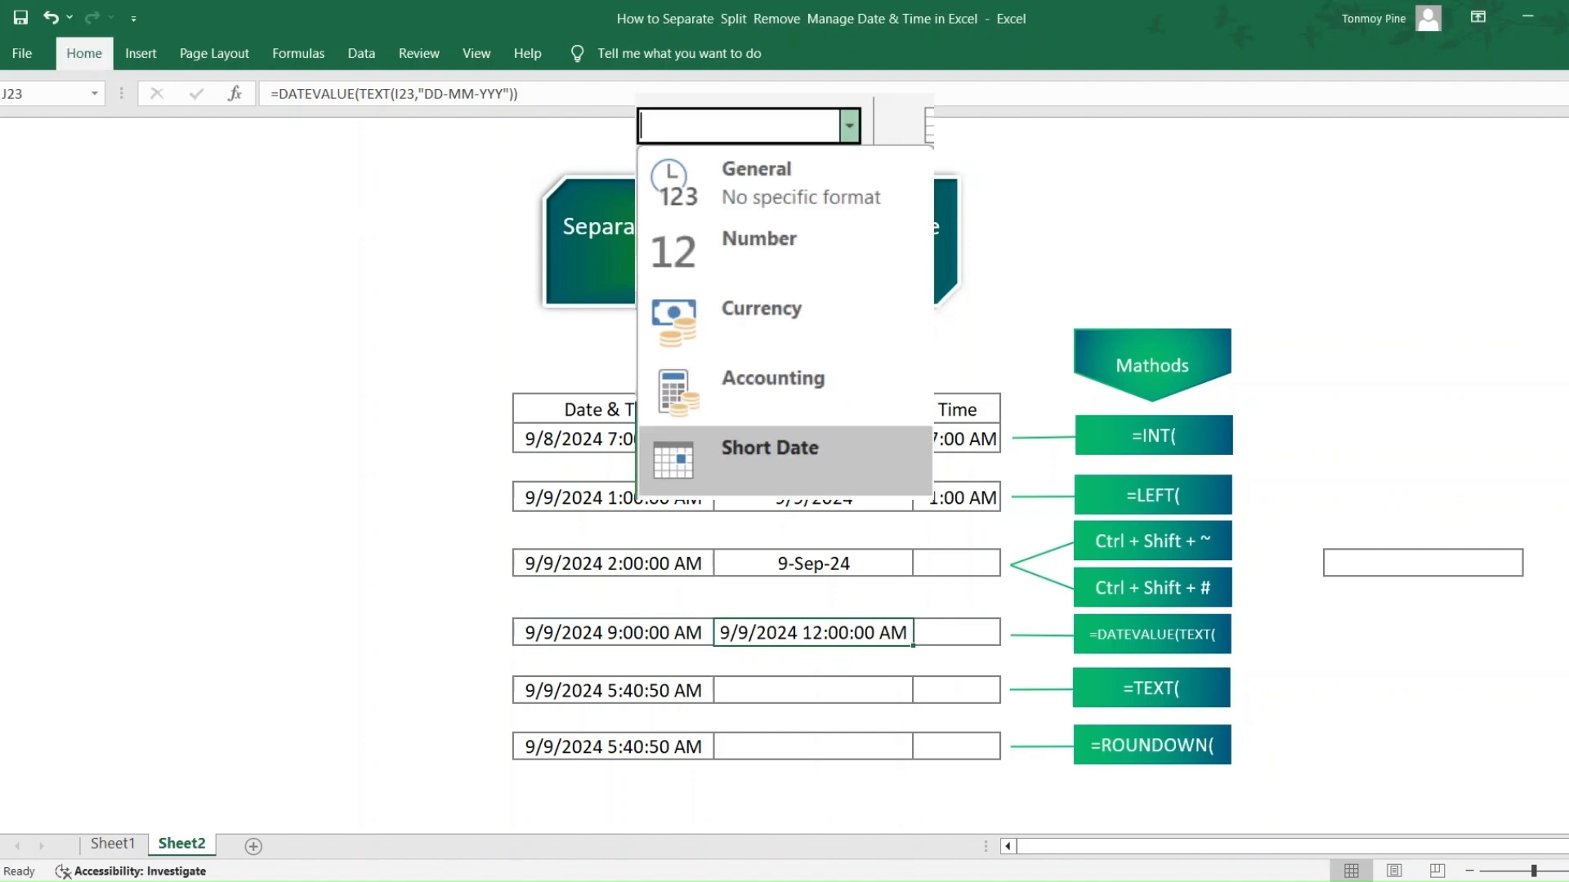
pyautogui.click(785, 460)
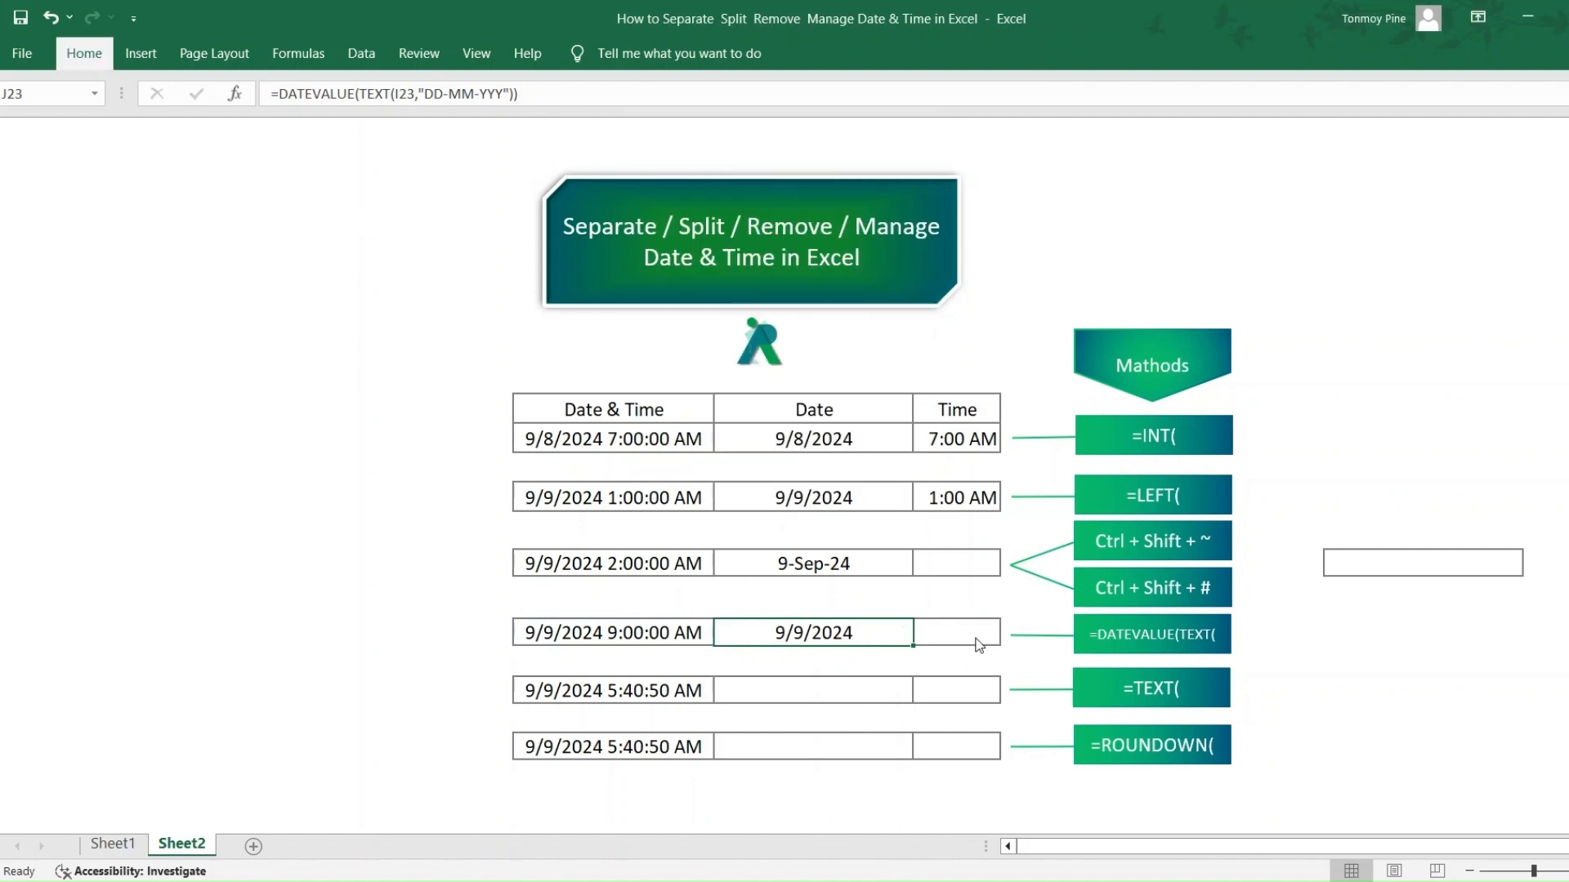
# - Extract the date in J25 with the formula =TEXT(I25,"DD-MM-YYY")
pyautogui.click(806, 692)
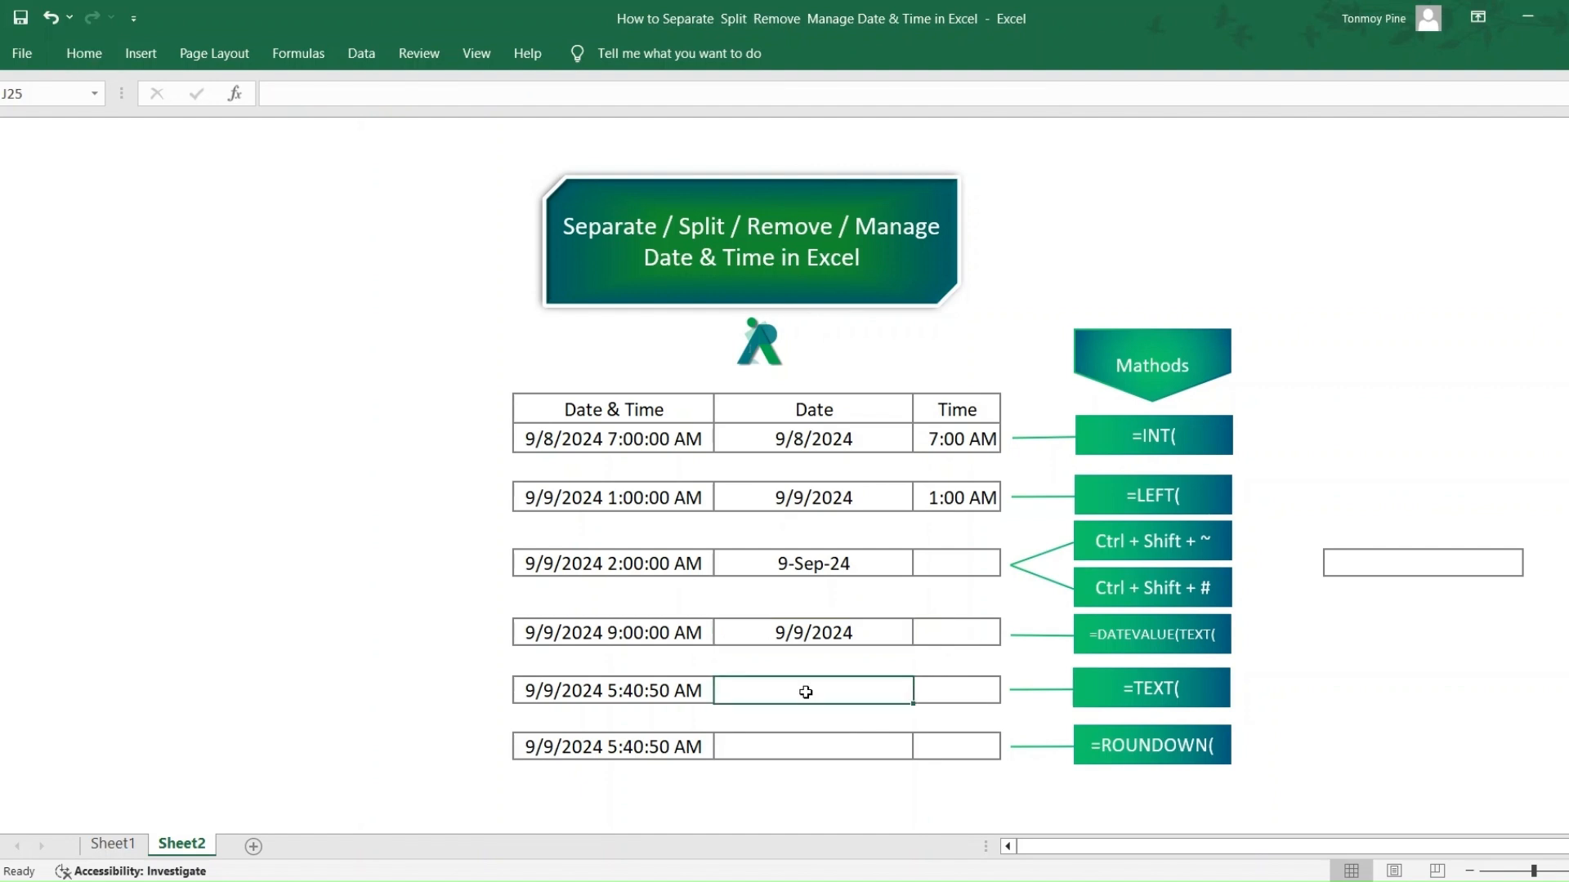
pyautogui.write('=te')
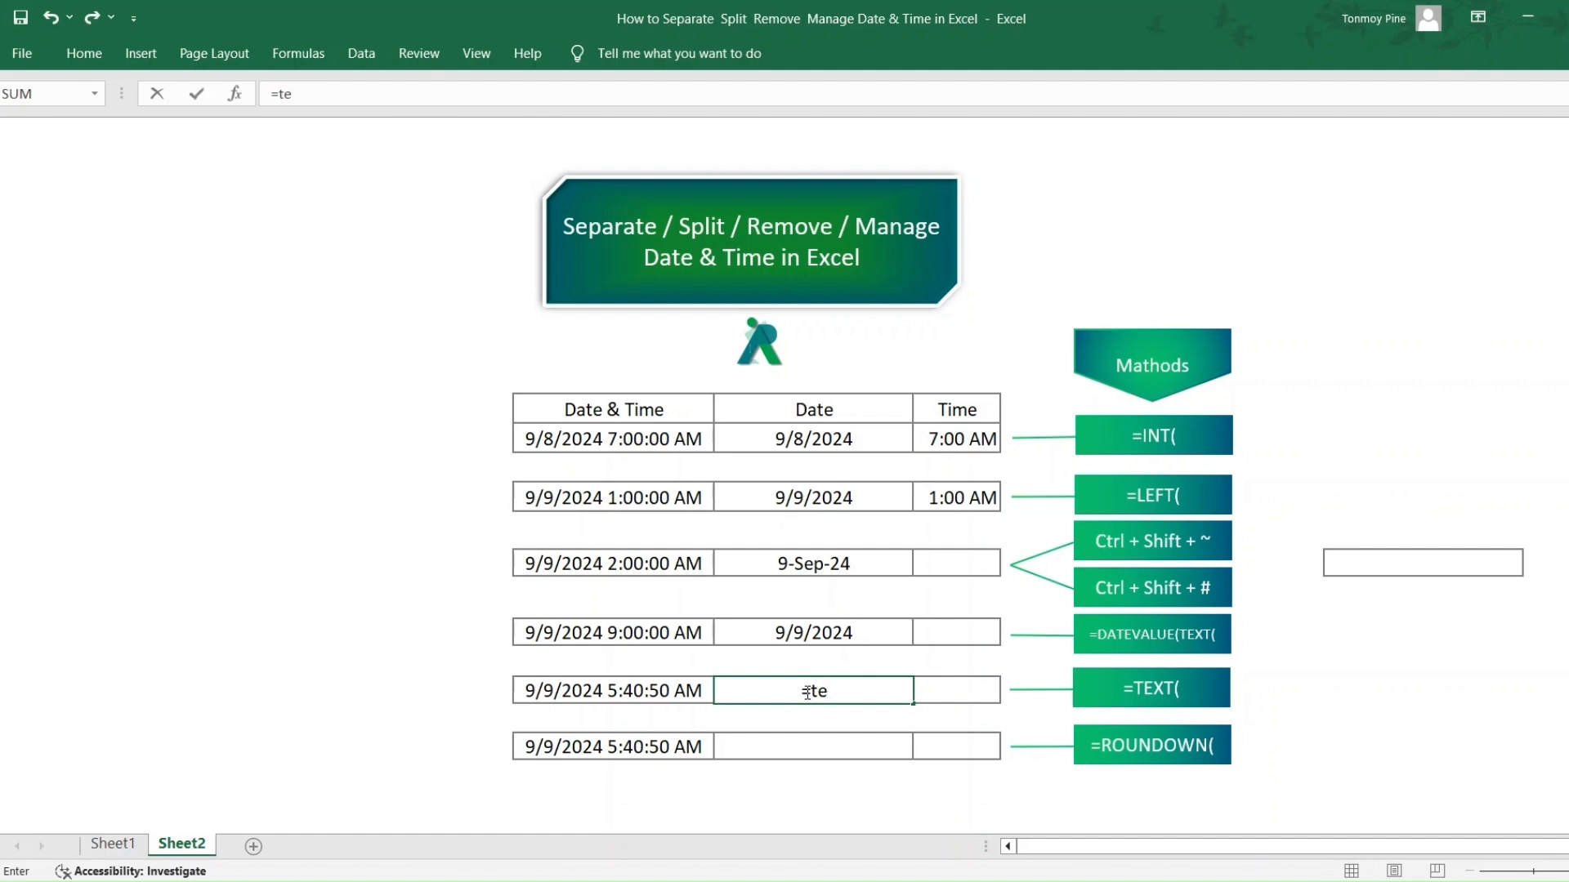
pyautogui.press('Tab')
pyautogui.click(585, 697)
pyautogui.write(',')
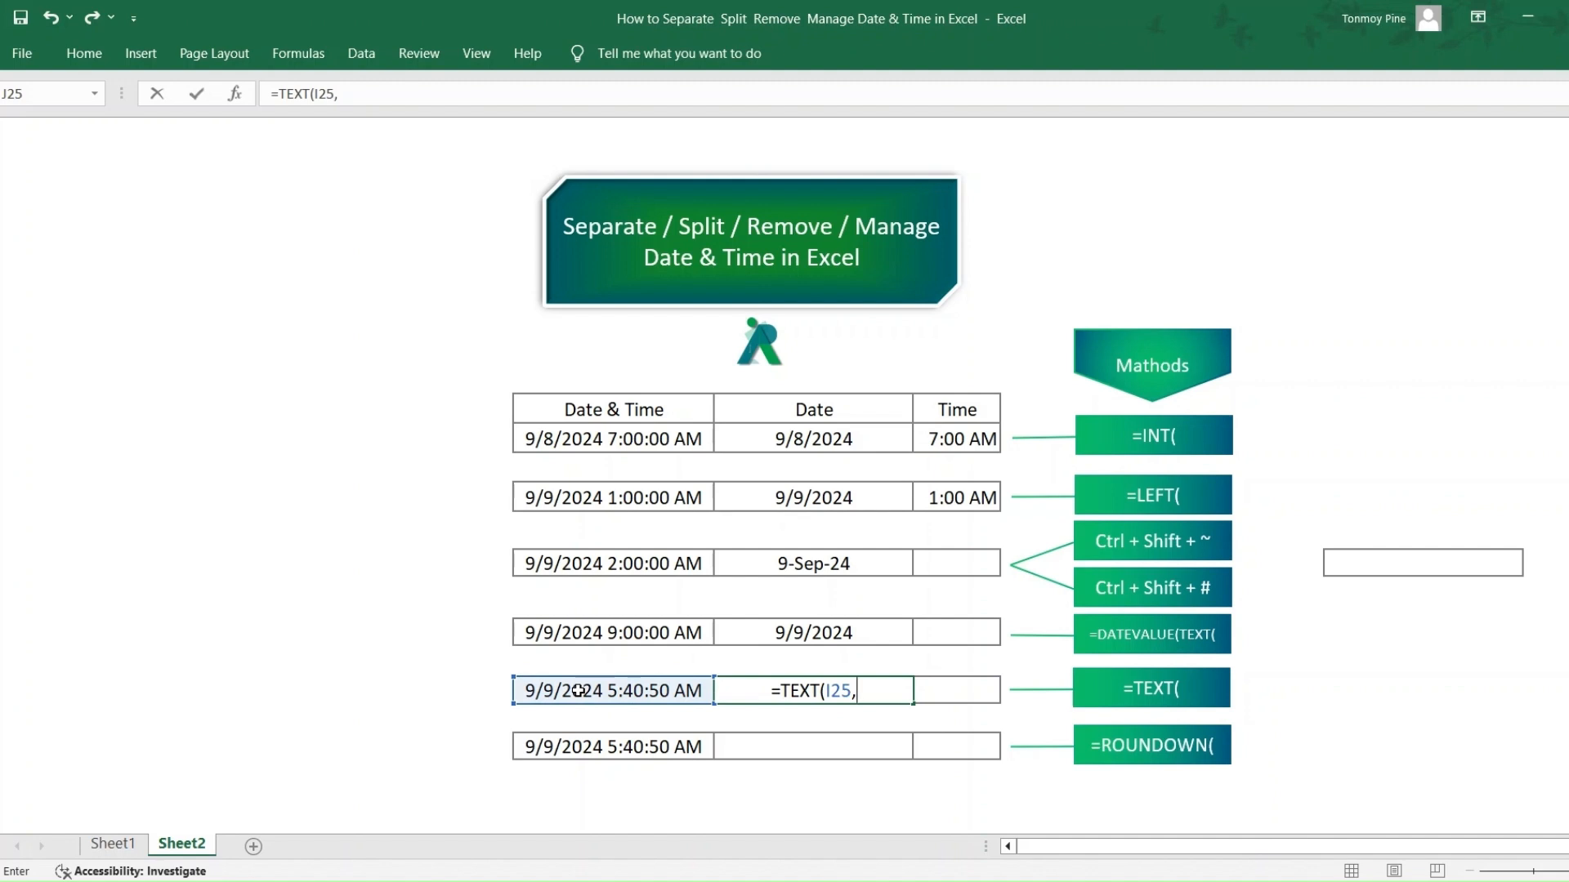
pyautogui.write('"DD-MM-')
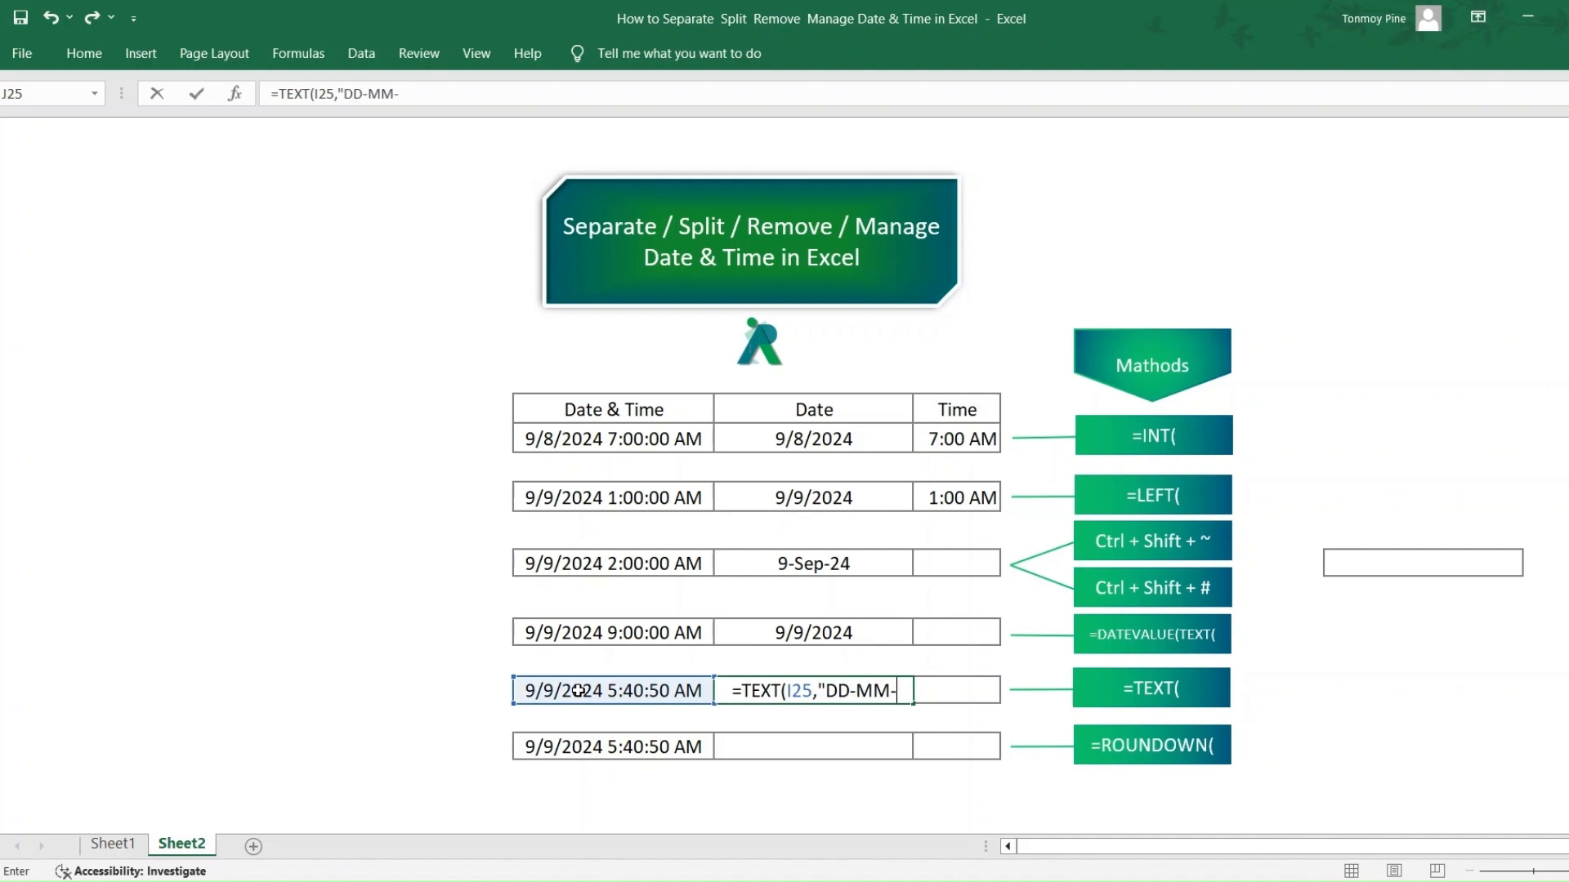
pyautogui.write('YYY')
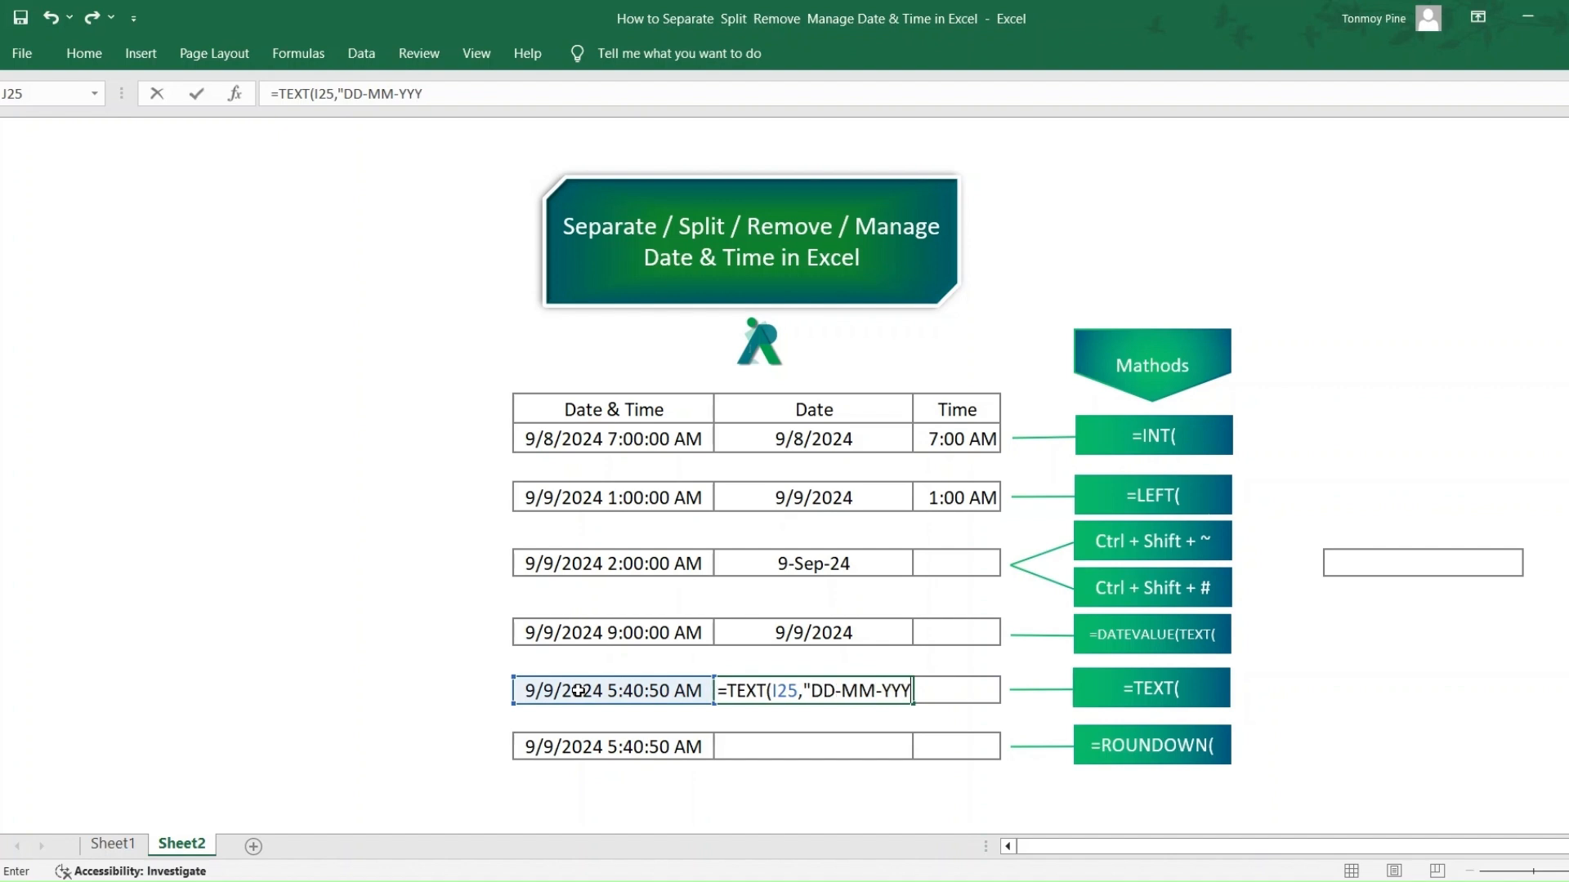
pyautogui.write('"')
pyautogui.press('Return')
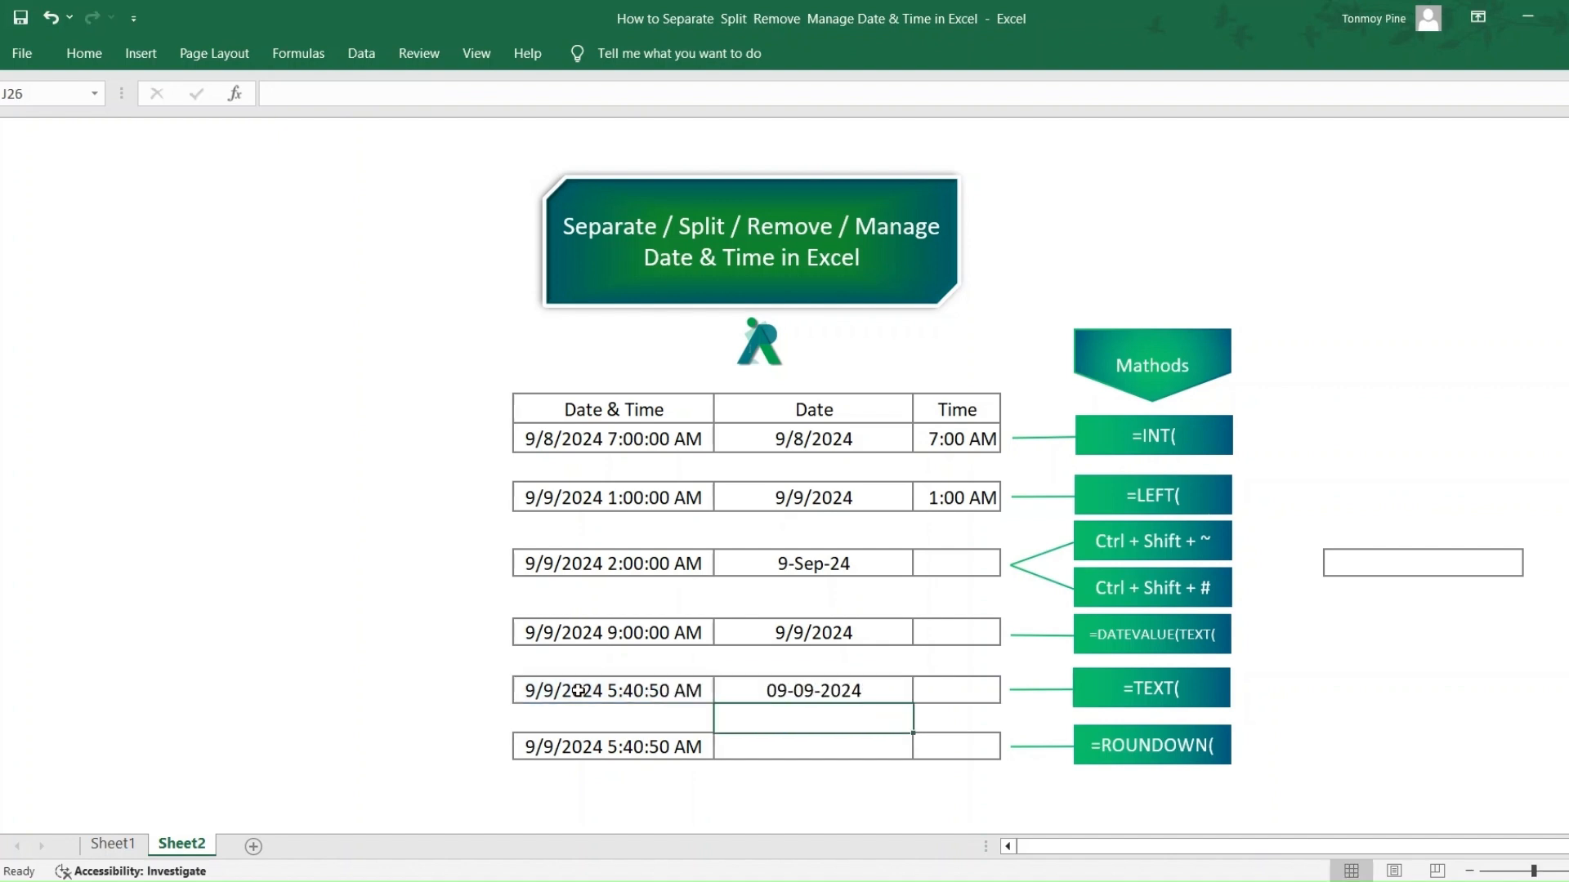
pyautogui.click(808, 694)
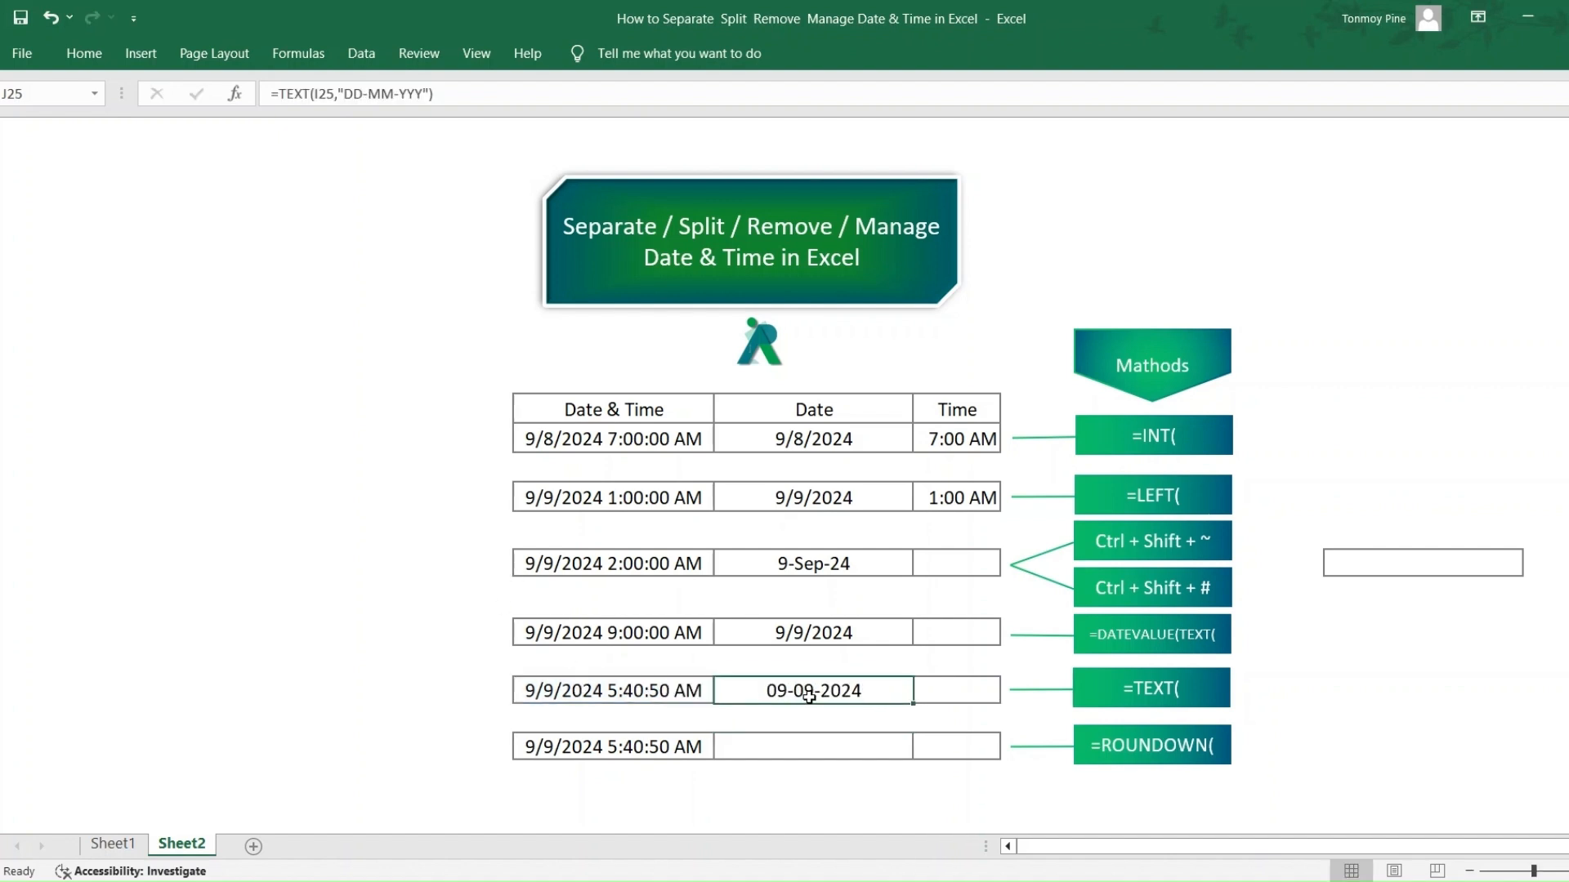
# - Round the last row's date-time down to a whole day in J27 with the formula =ROUNDDOWN(I27,0)
pyautogui.click(811, 747)
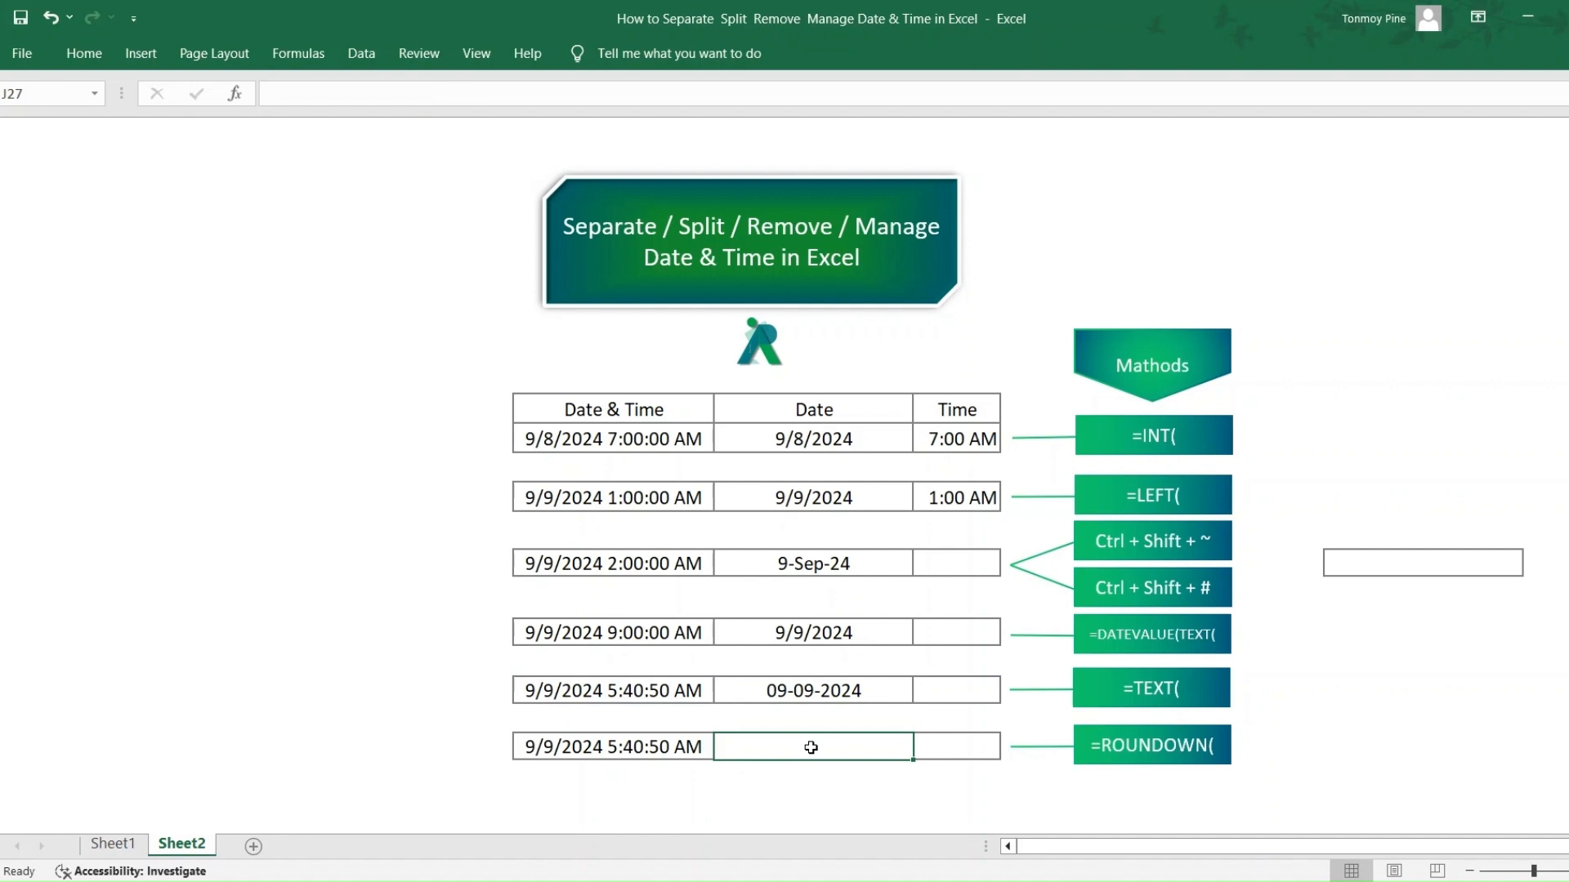
pyautogui.write('=')
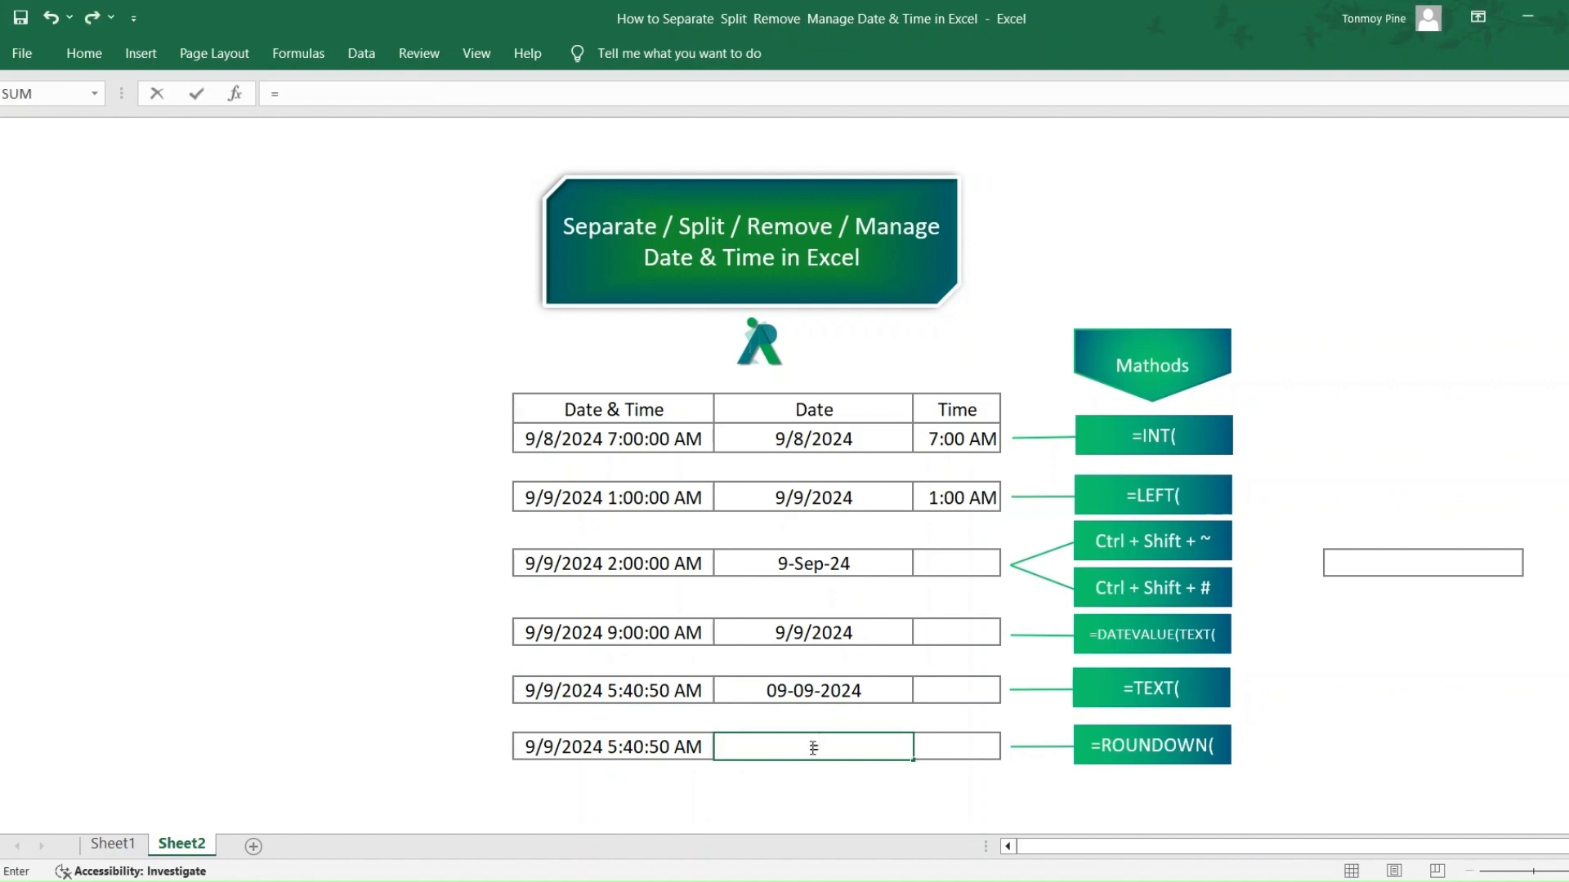
pyautogui.write('rou')
pyautogui.press('Down')
pyautogui.press('Tab')
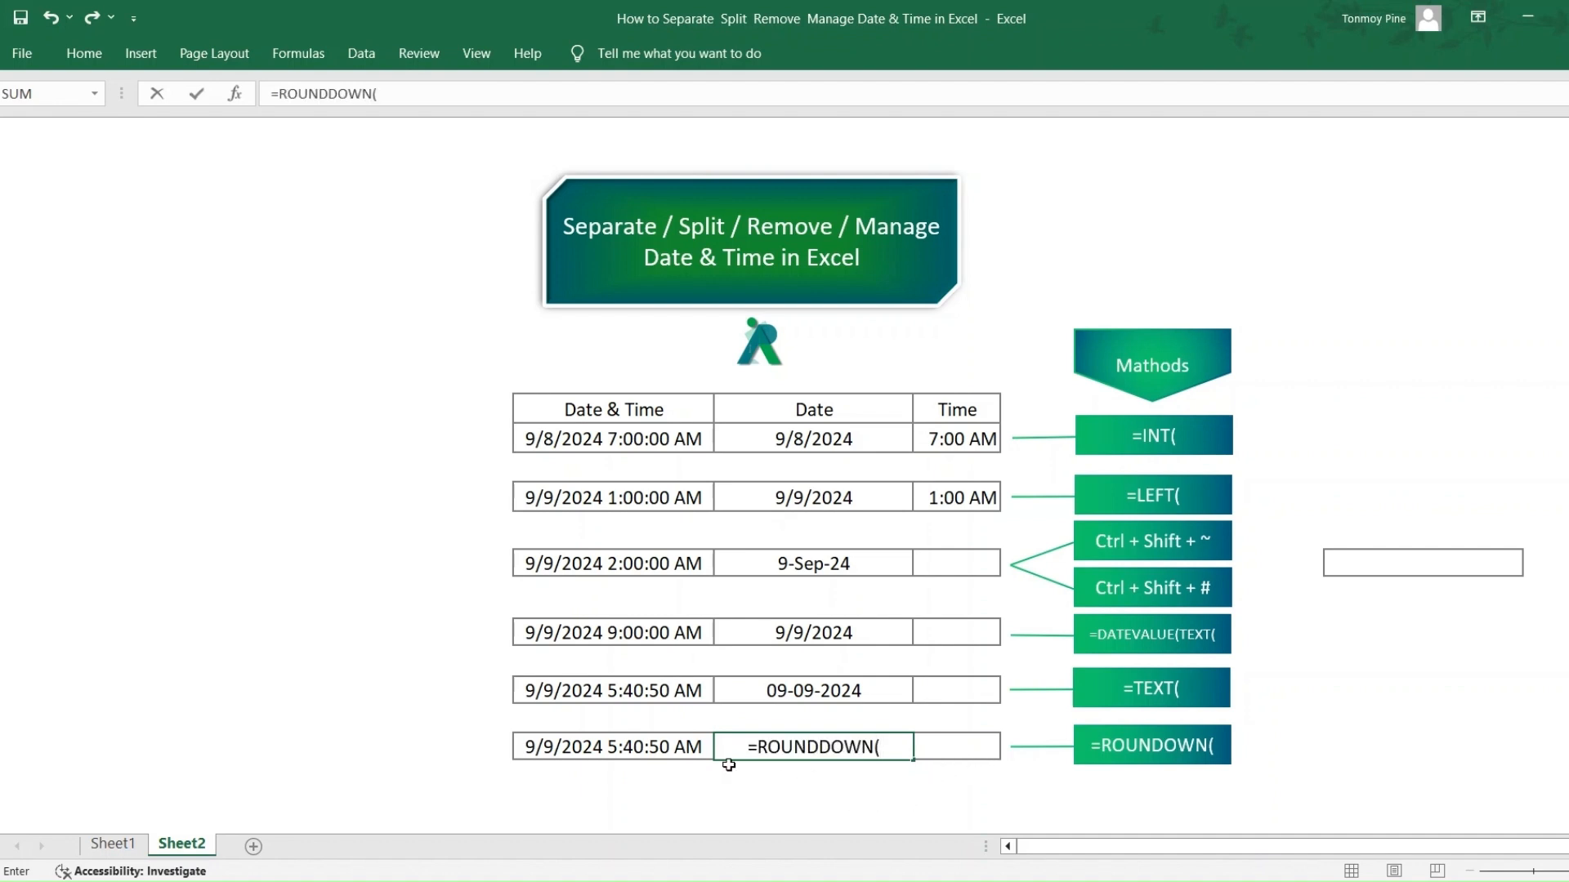
pyautogui.click(653, 750)
pyautogui.write(',')
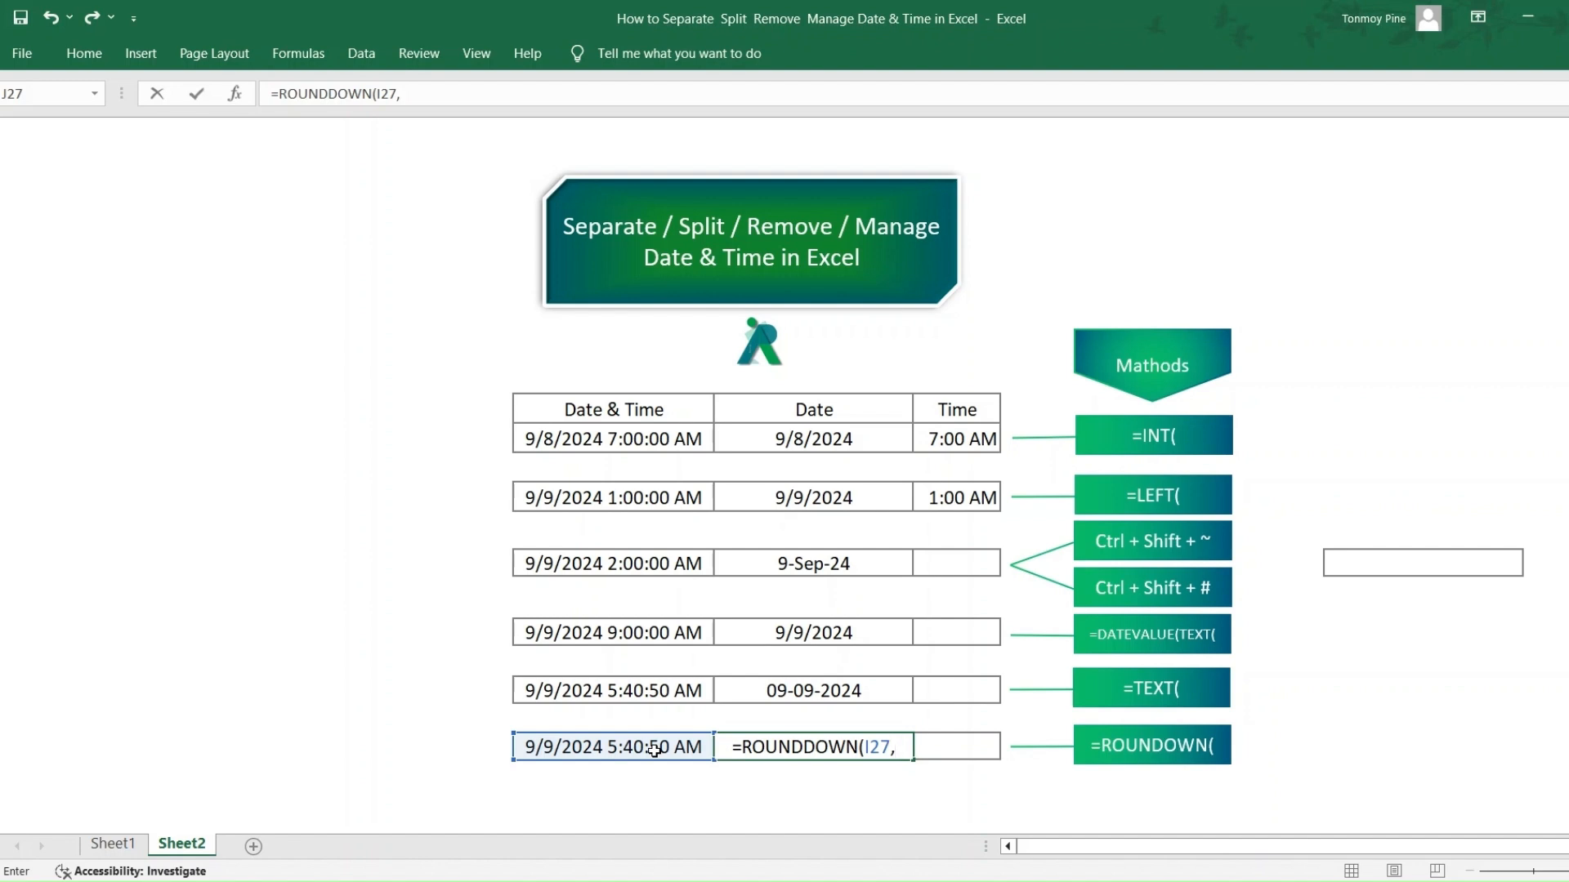
pyautogui.write('0')
pyautogui.press('Return')
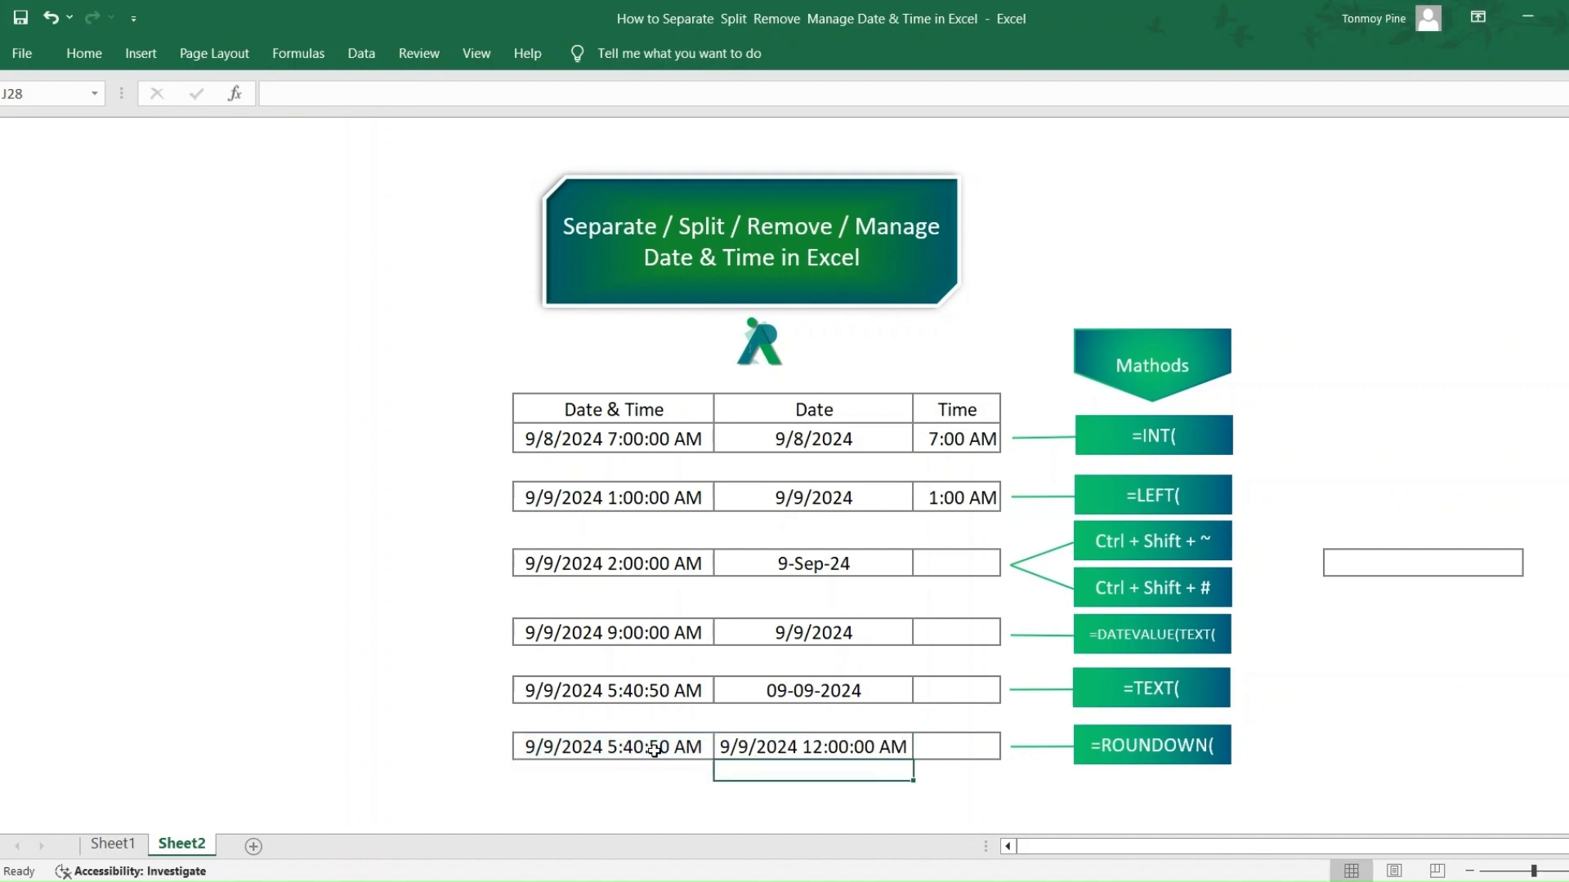
# - Apply the Short Date format to the rounded-down value in J27
pyautogui.click(769, 747)
pyautogui.click(94, 60)
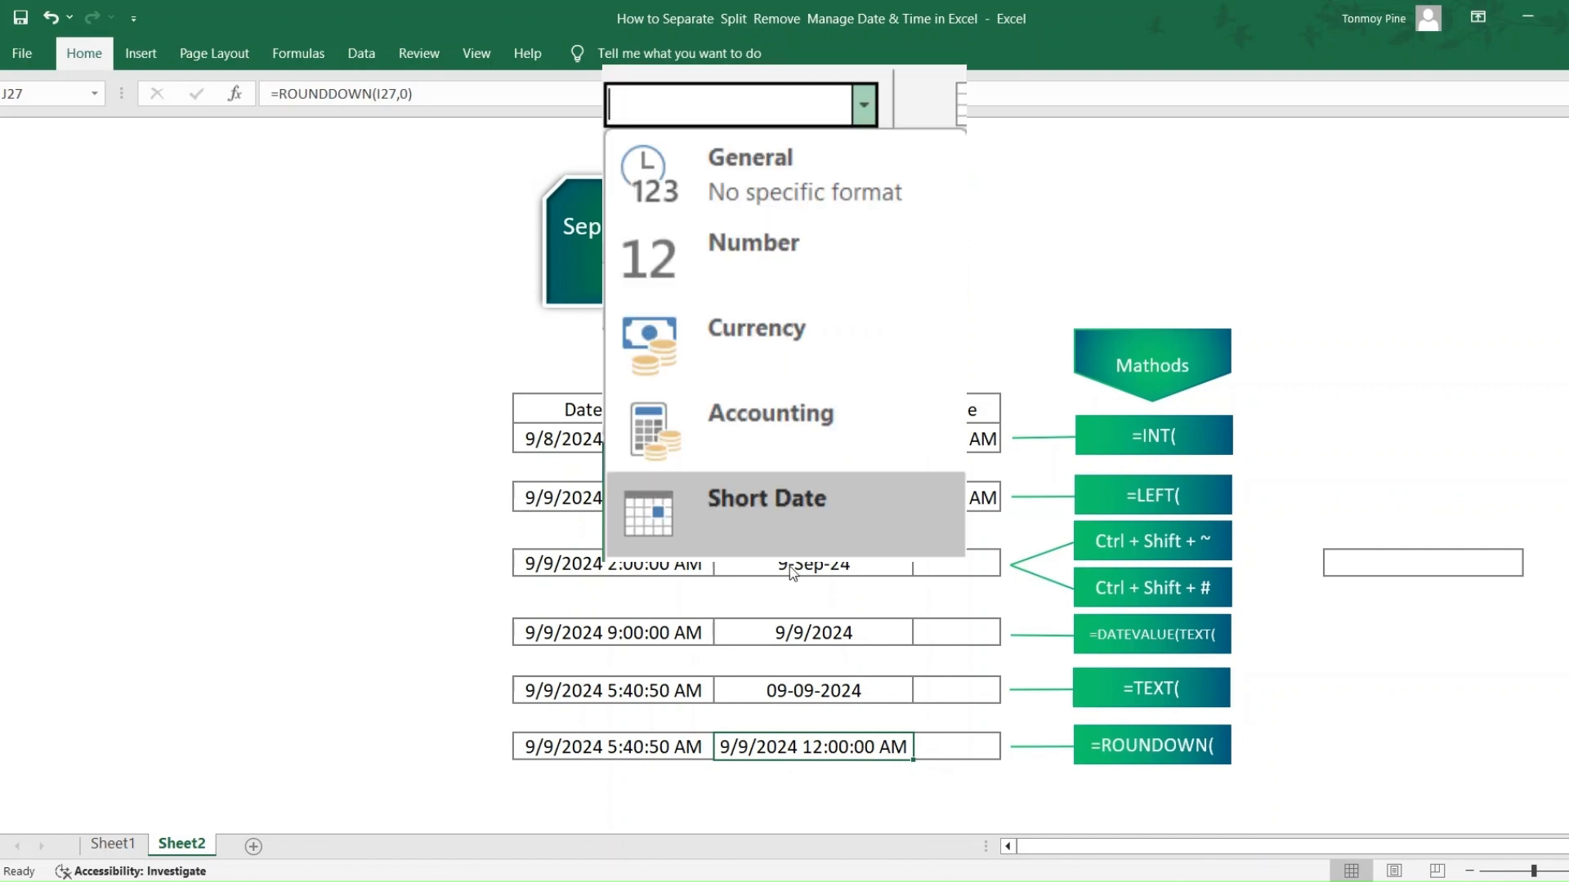
pyautogui.click(768, 513)
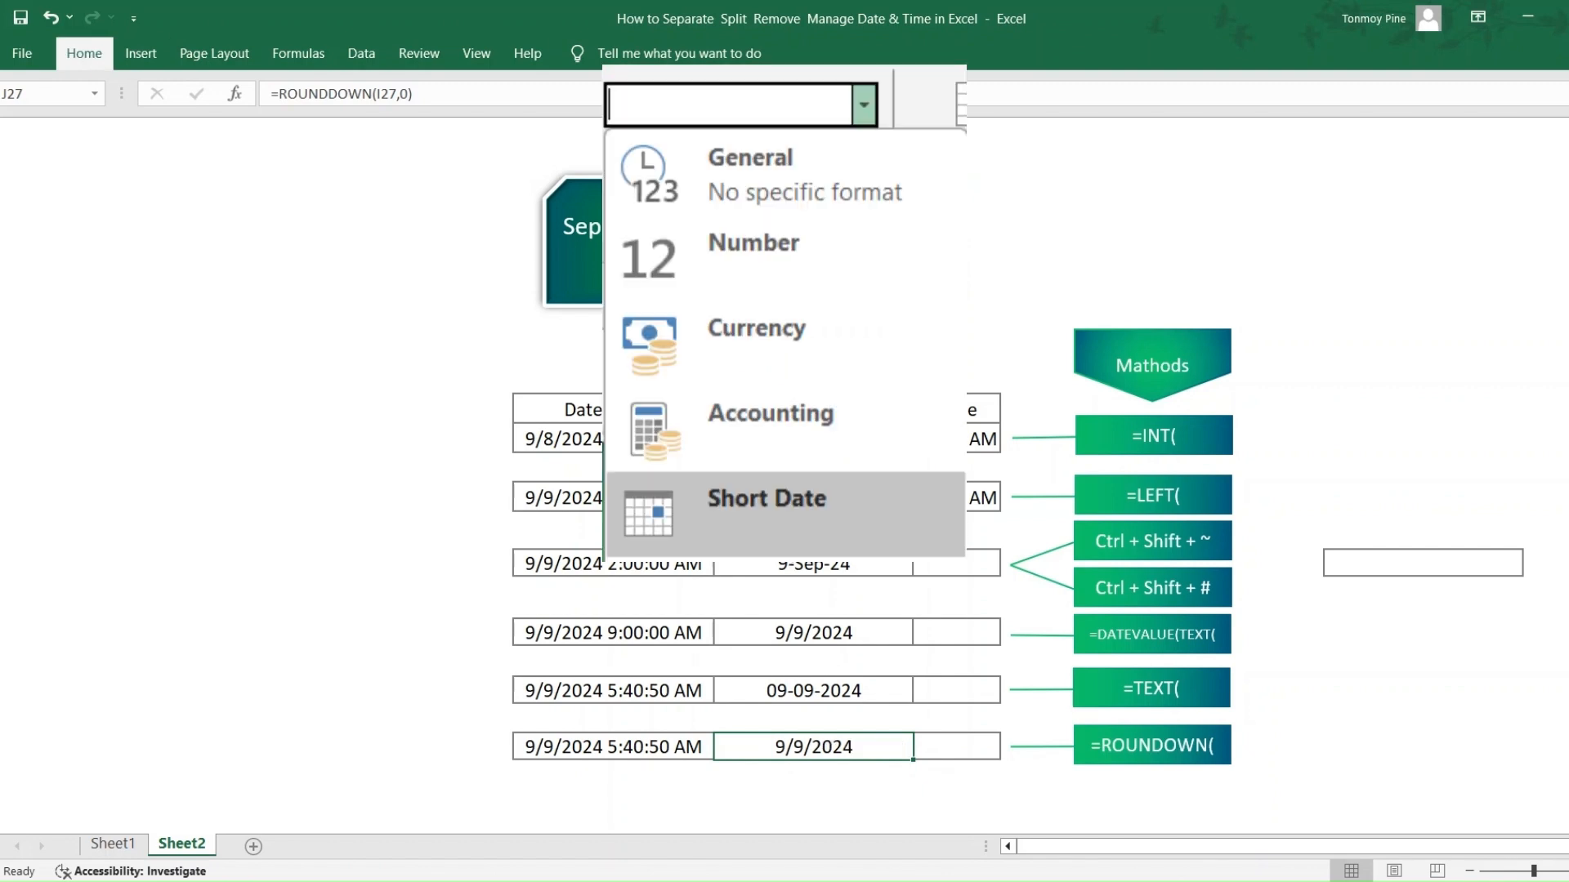
# - Calculate the last row's time in K27 with the formula =I27-J27
pyautogui.click(938, 748)
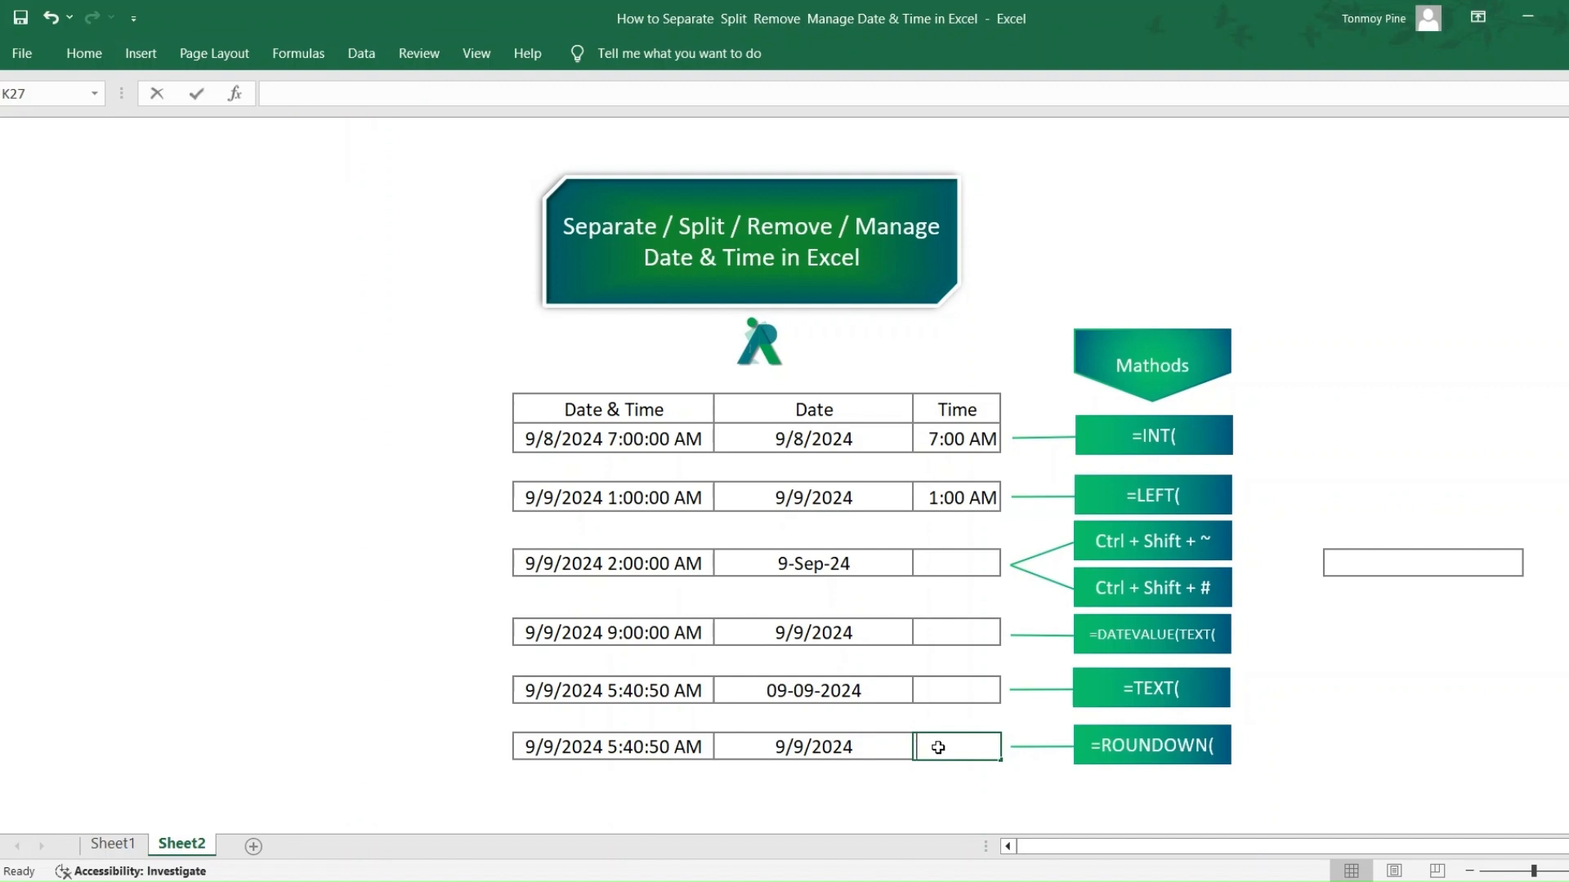
pyautogui.write('=')
pyautogui.click(654, 747)
pyautogui.write('-')
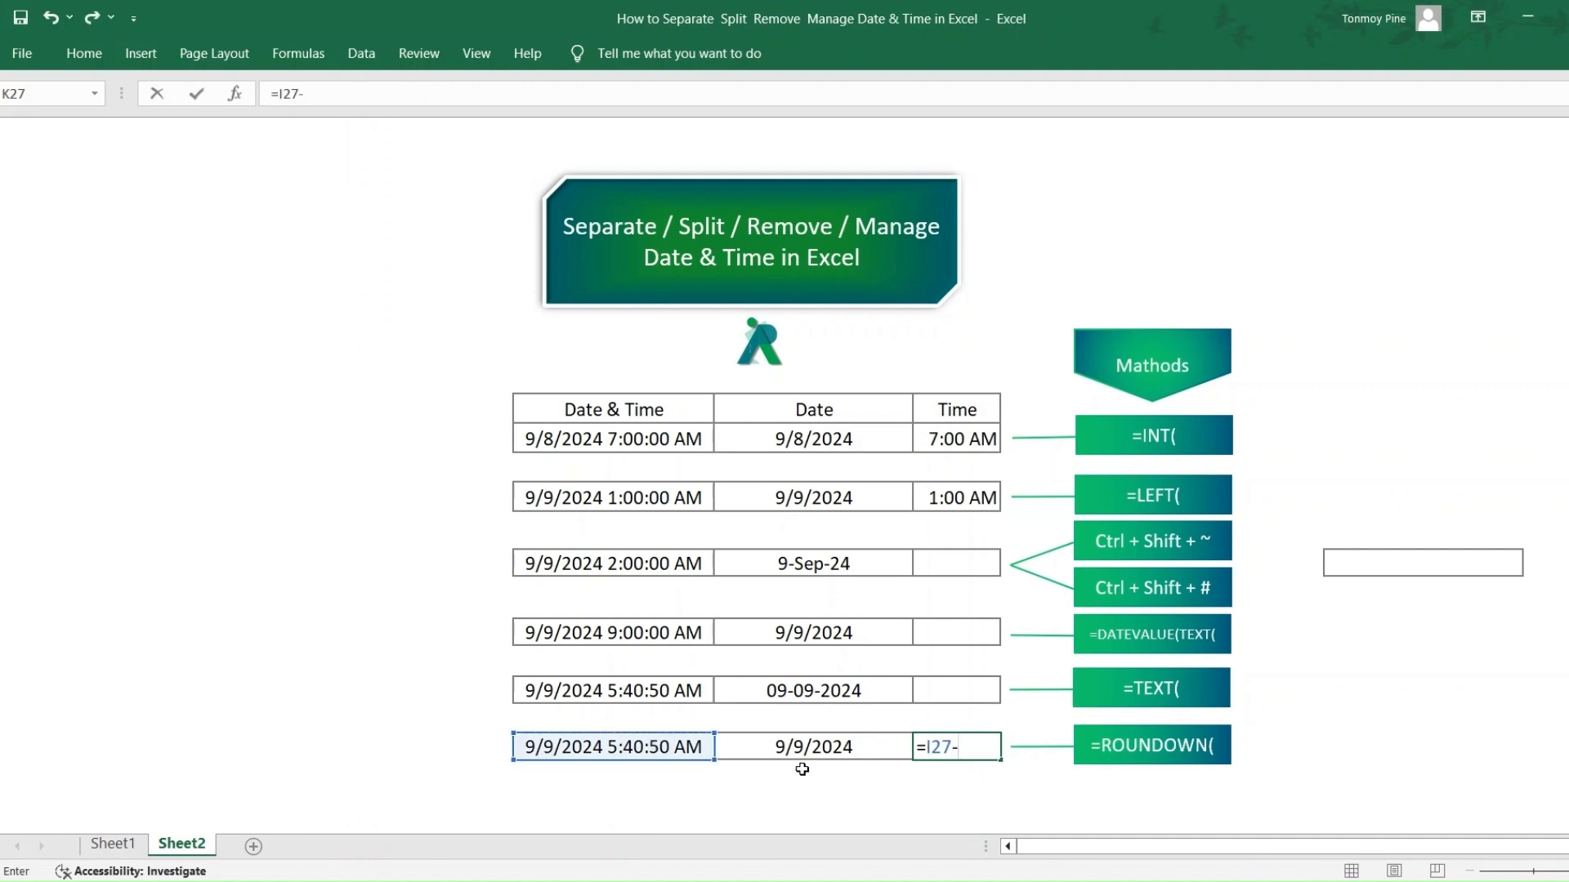
pyautogui.click(831, 742)
pyautogui.press('Return')
pyautogui.click(980, 749)
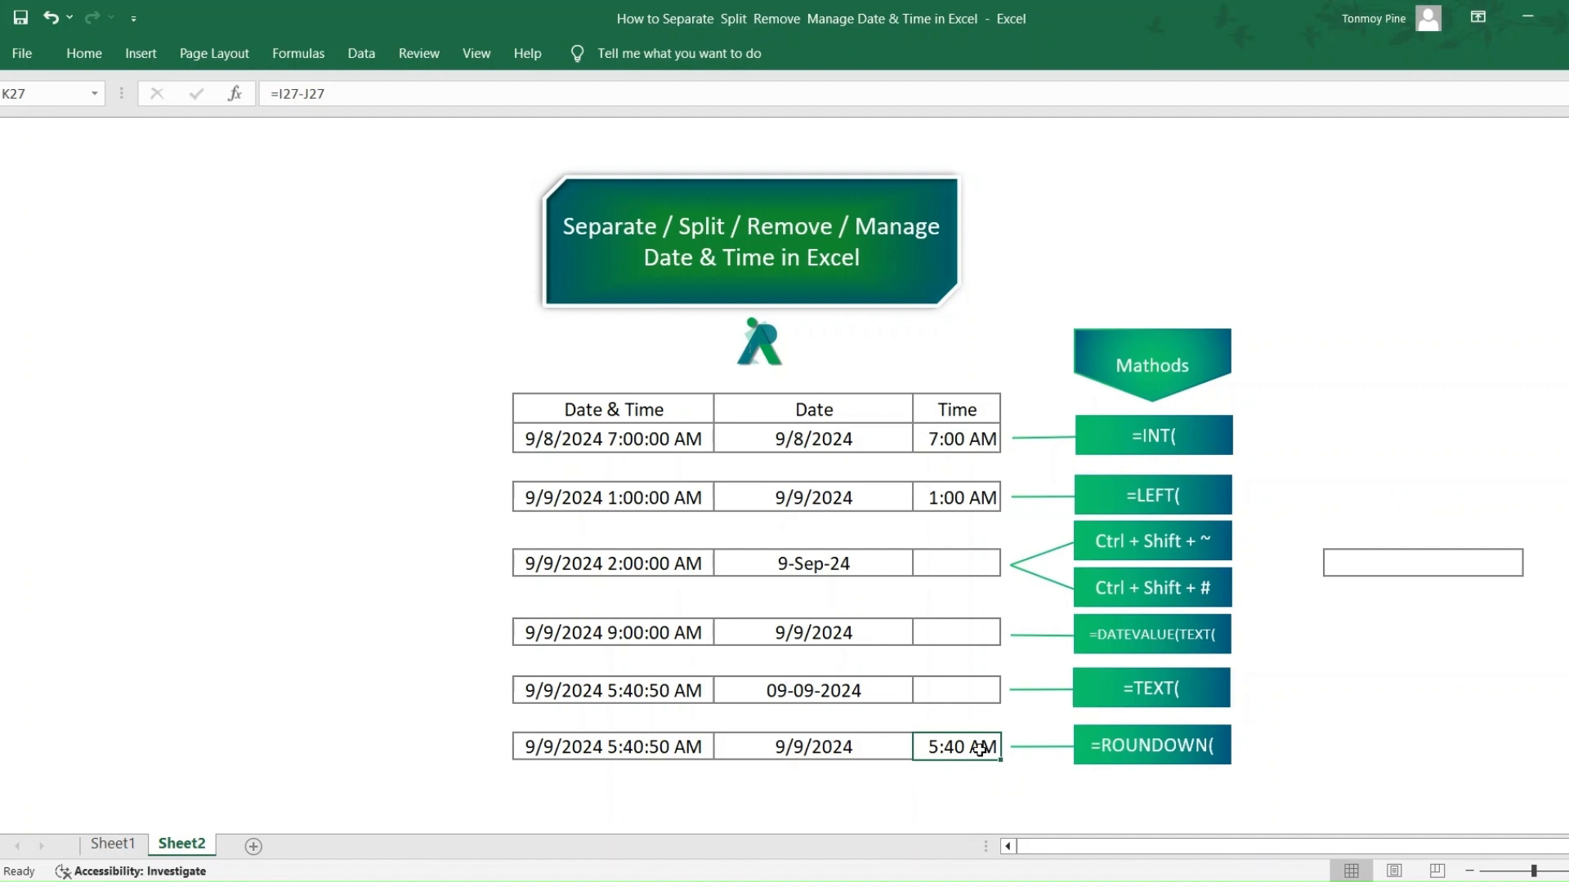